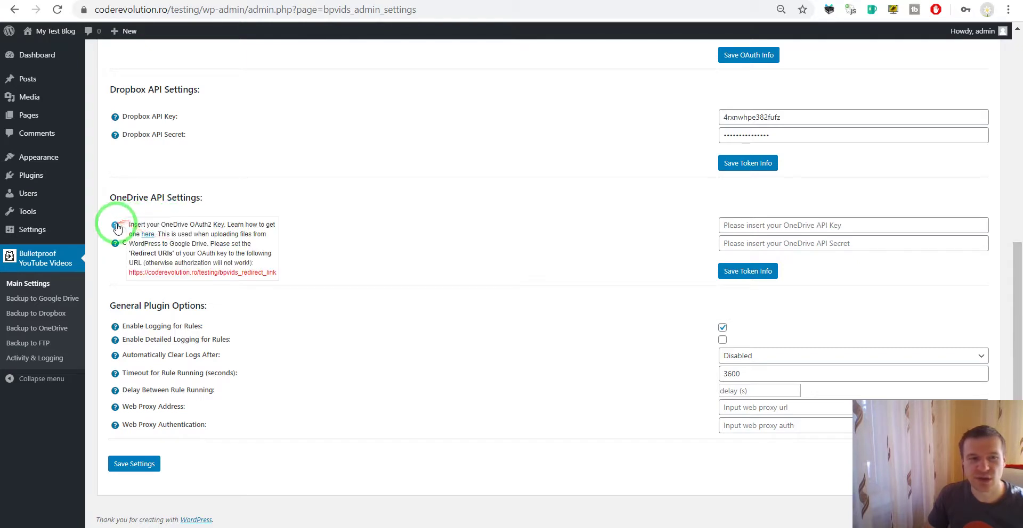
# Open the Azure app registrations page linked from the OneDrive API Key help text
pyautogui.moveTo(119, 227)
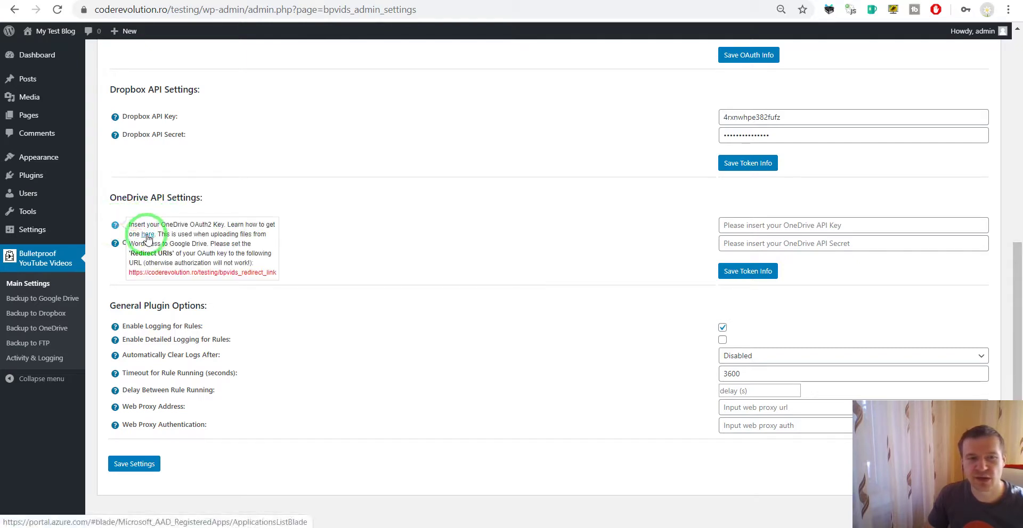
pyautogui.click(148, 238)
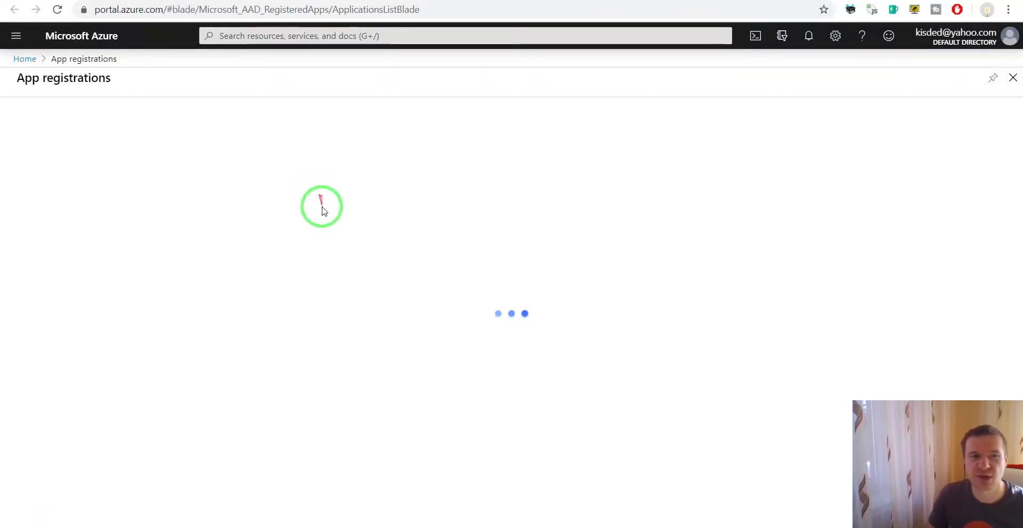
pyautogui.moveTo(263, 209); pyautogui.dragTo(94, 215)
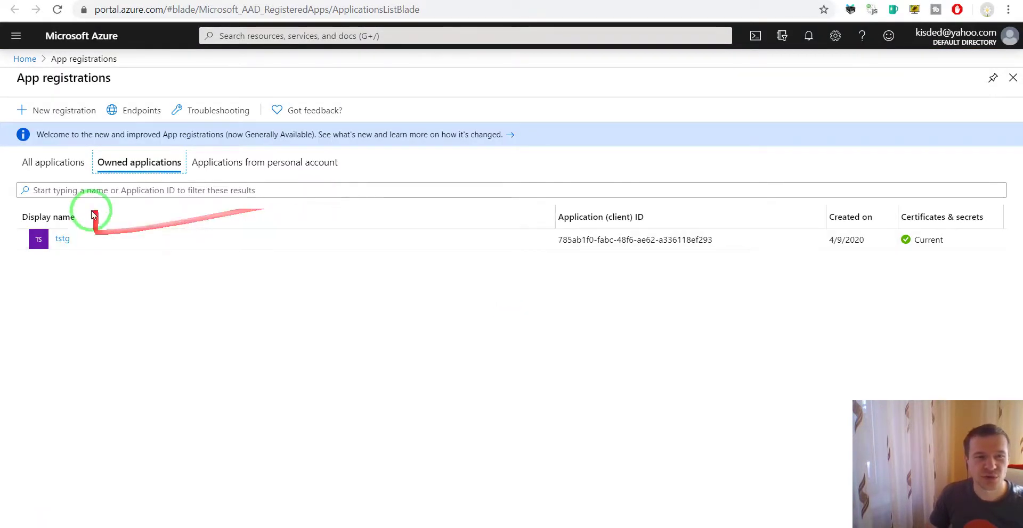
# Start a new app registration named "Test app new name2" supporting accounts in any organizational directory and personal Microsoft accounts
pyautogui.click(50, 113)
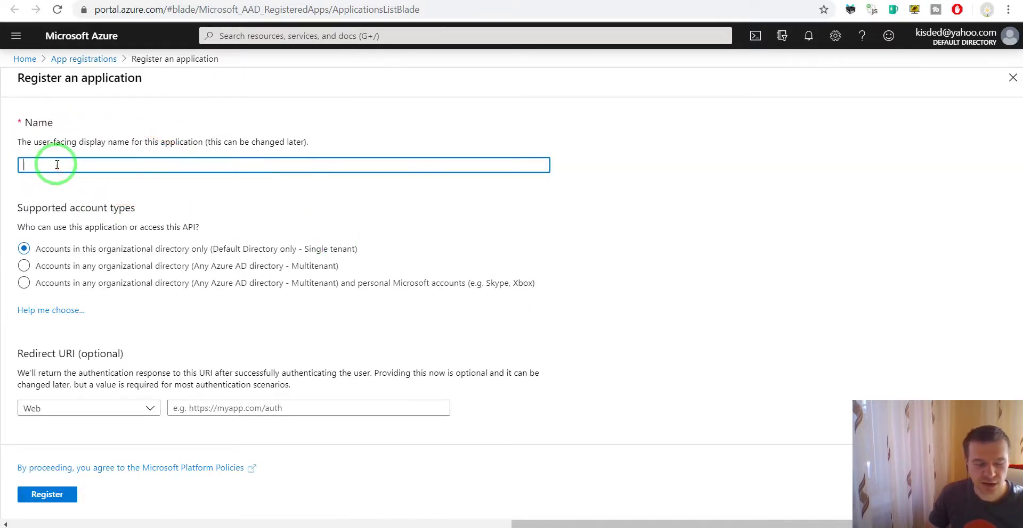
pyautogui.write('Test')
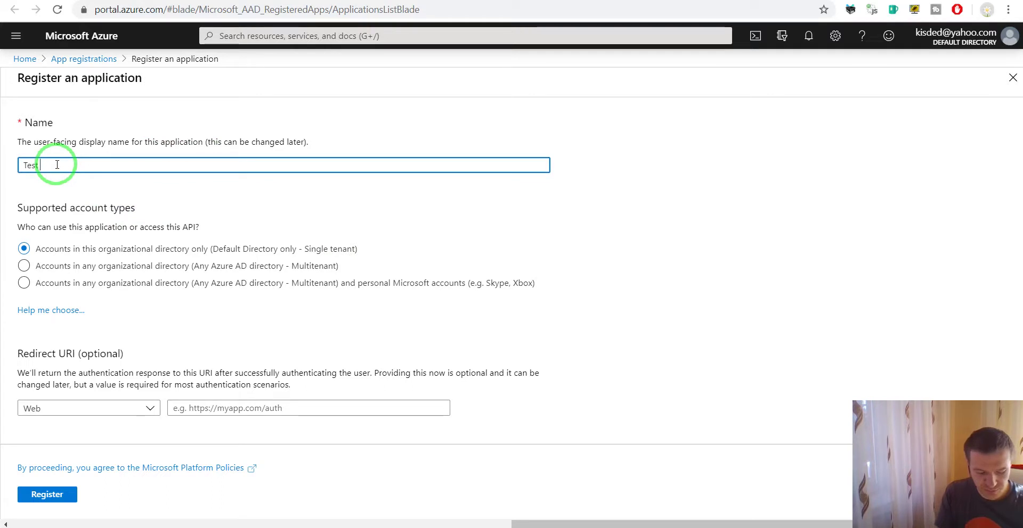
pyautogui.write(' app new name2')
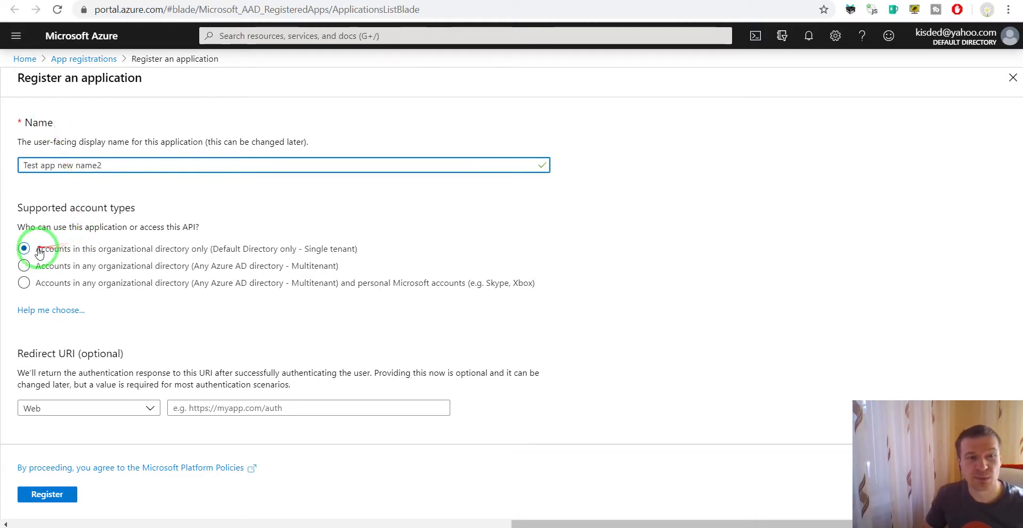
pyautogui.click(42, 283)
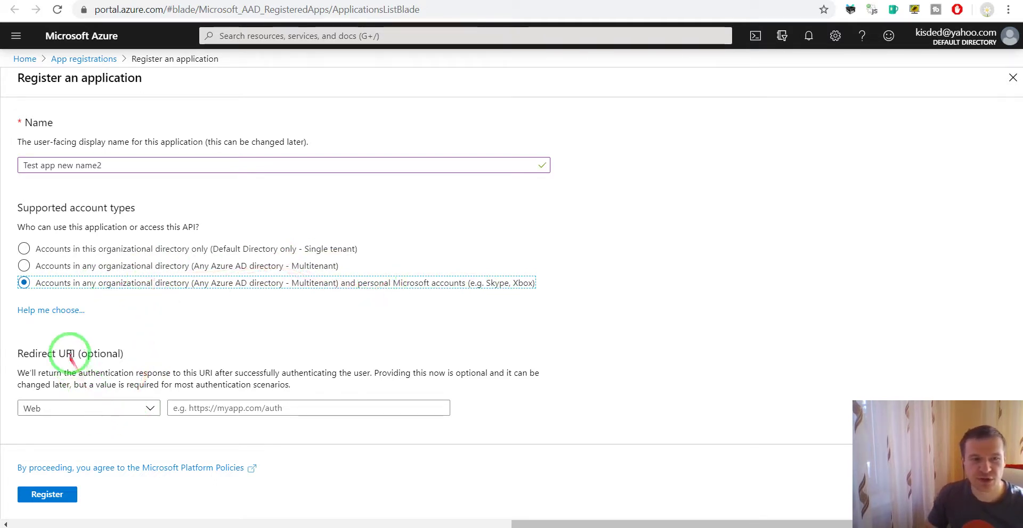
pyautogui.click(397, 1)
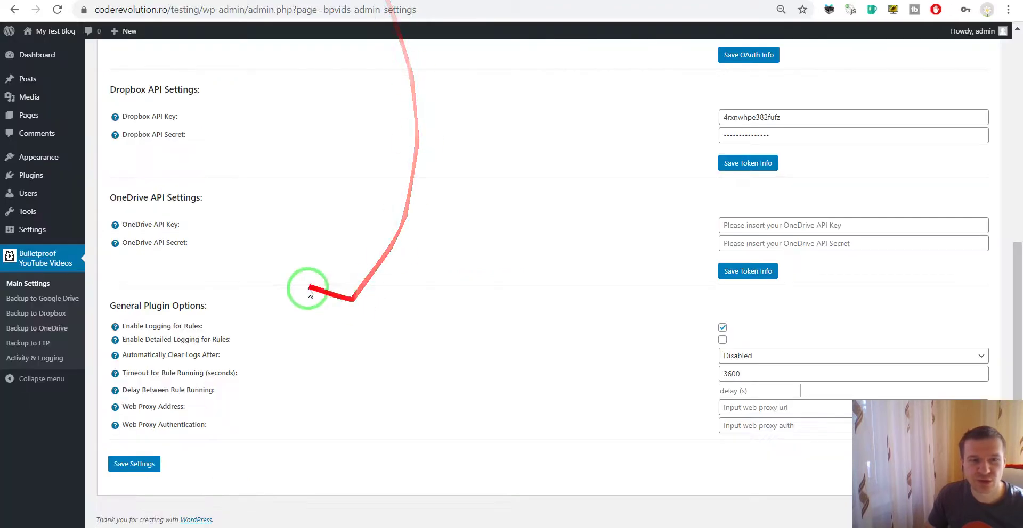
pyautogui.moveTo(113, 227)
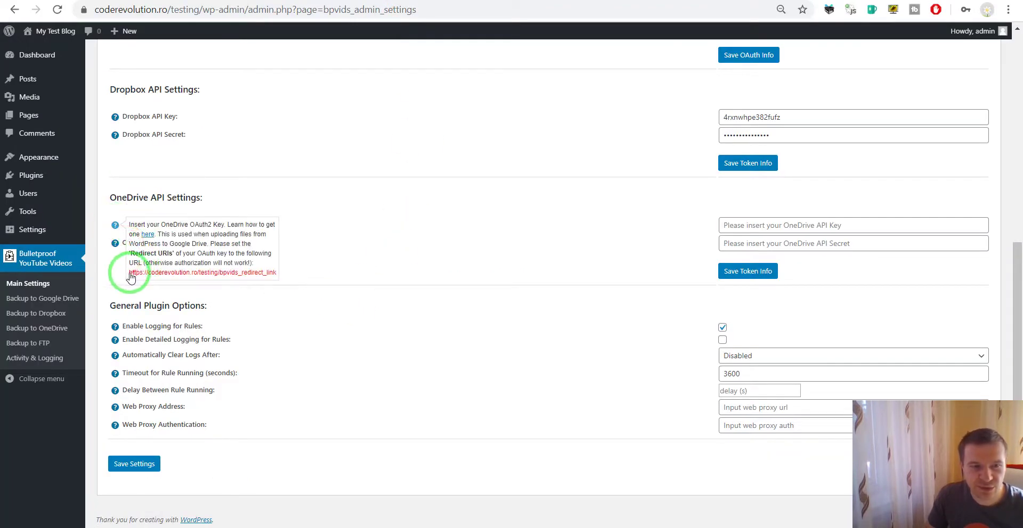
pyautogui.moveTo(129, 273); pyautogui.dragTo(273, 277)
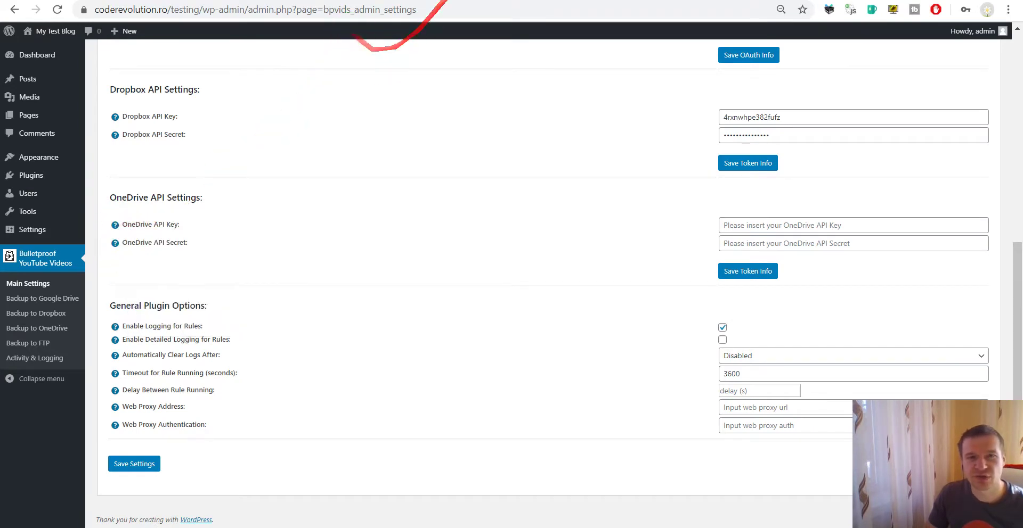
pyautogui.click(525, 0)
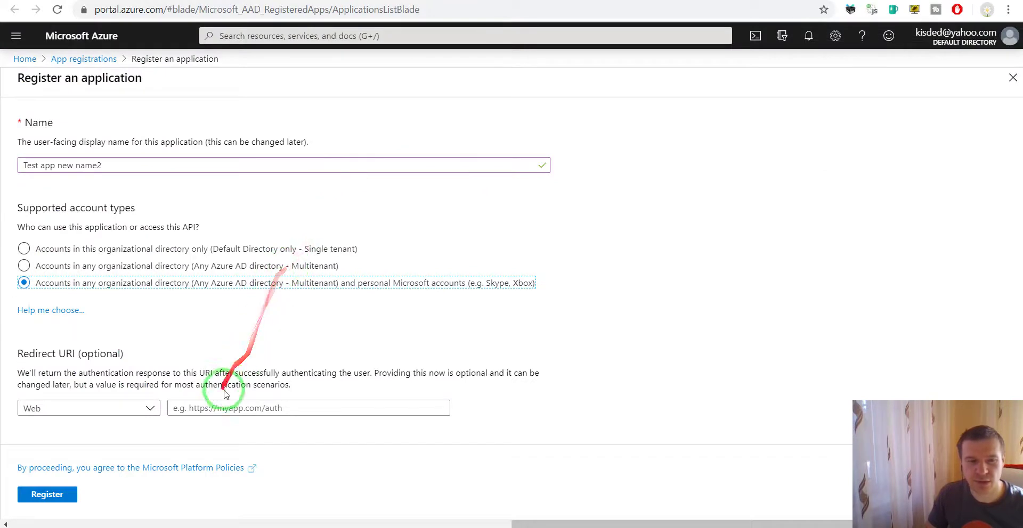
pyautogui.click(228, 409)
pyautogui.write('https://coderevolution.ro/testing/bpvids_redirect_link')
pyautogui.click(47, 494)
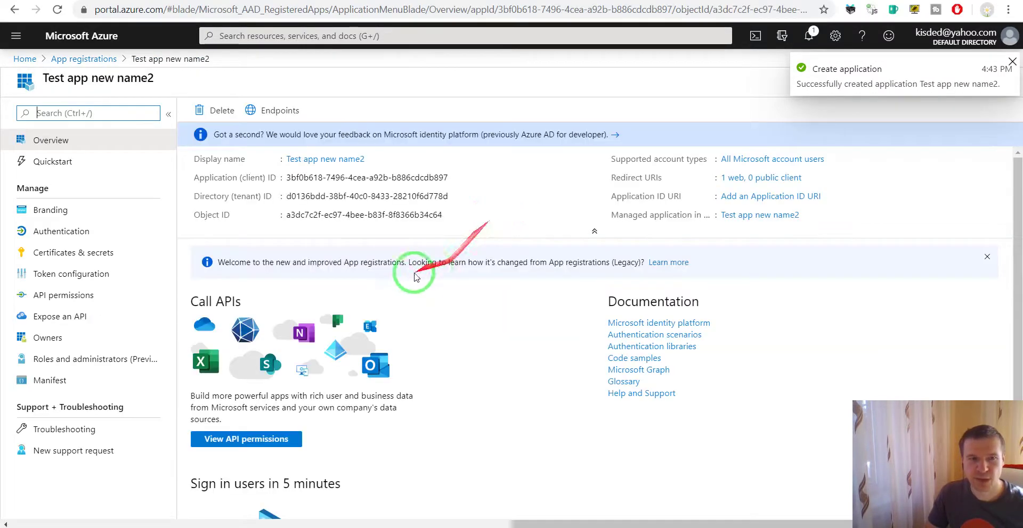
# Copy the registered app's Application (client) ID into the plugin's OneDrive API Key field
pyautogui.moveTo(288, 178); pyautogui.dragTo(389, 176)
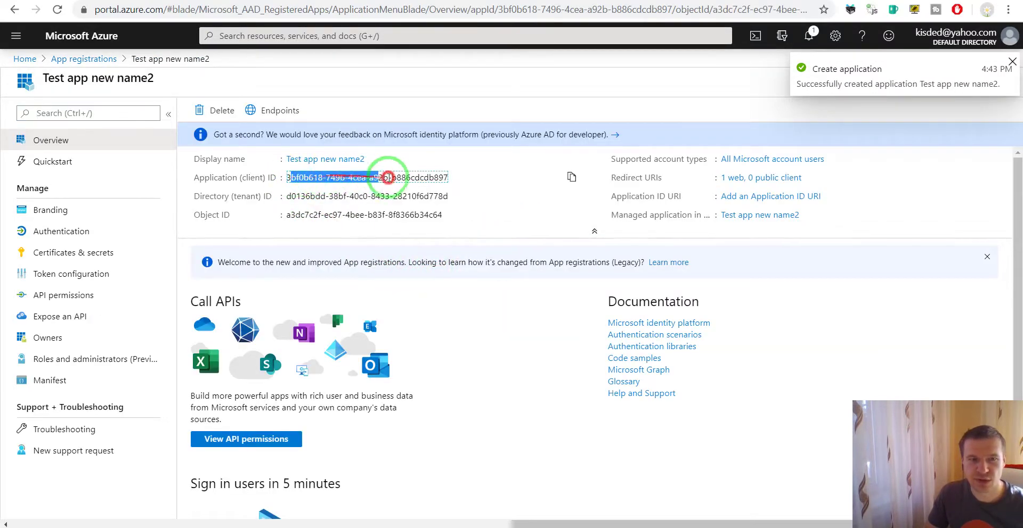
pyautogui.tripleClick(314, 178)
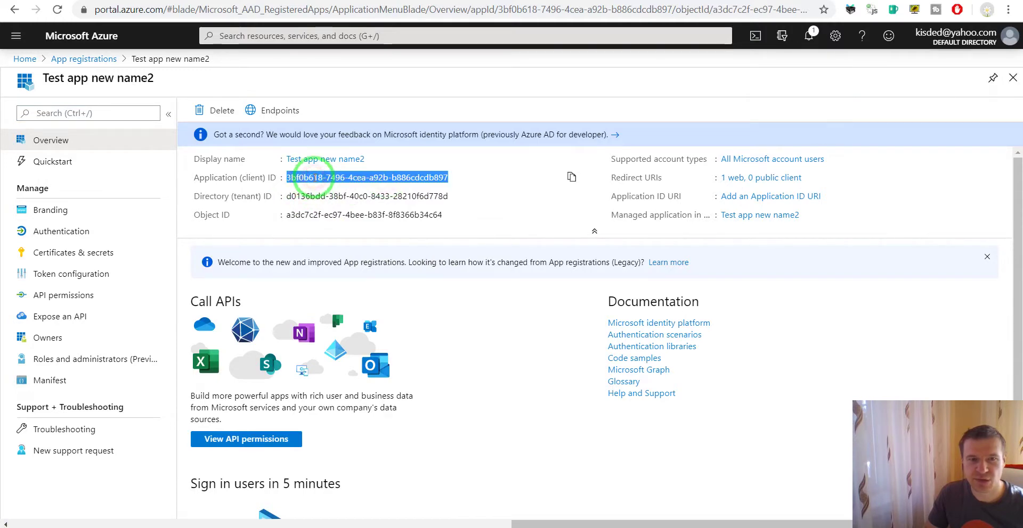
pyautogui.hotkey('ctrl', 'c')
pyautogui.click(352, 1)
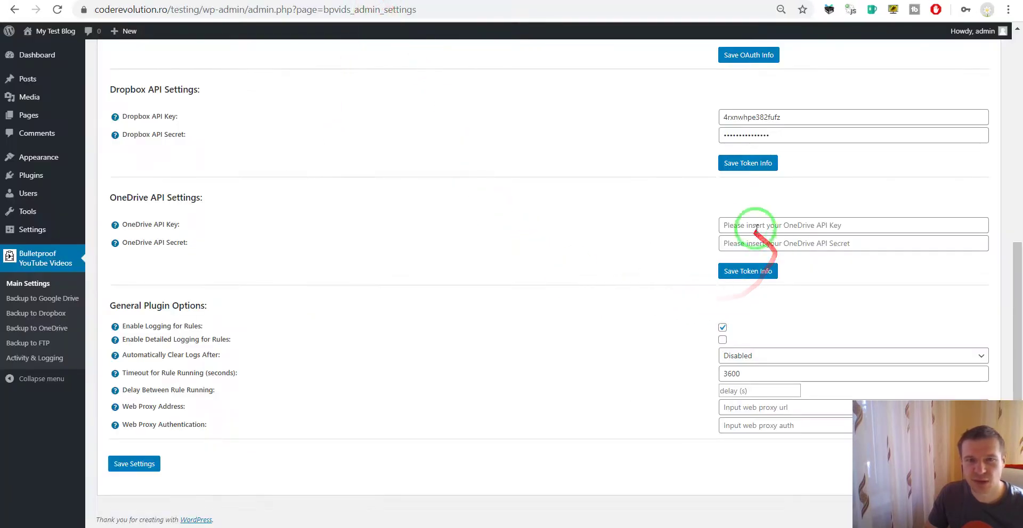
pyautogui.click(745, 225)
pyautogui.hotkey('ctrl', 'v')
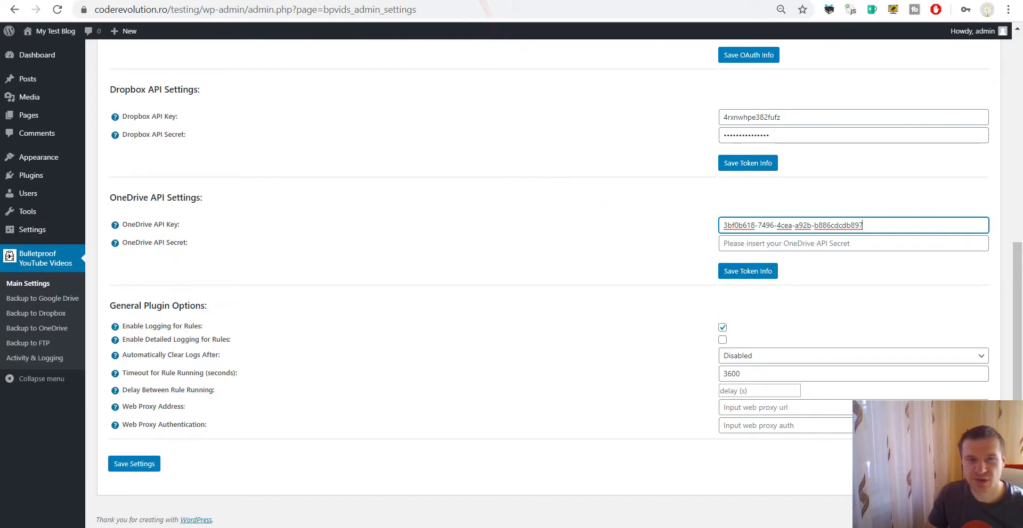
# Add a client secret to the Azure app with the description "Testing secret" and expiry set to Never
pyautogui.click(486, 2)
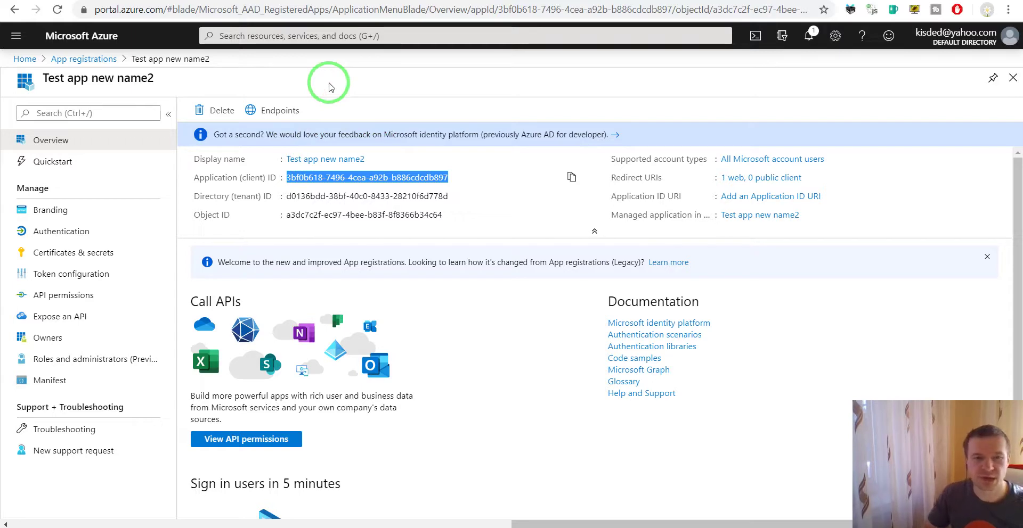
pyautogui.click(44, 256)
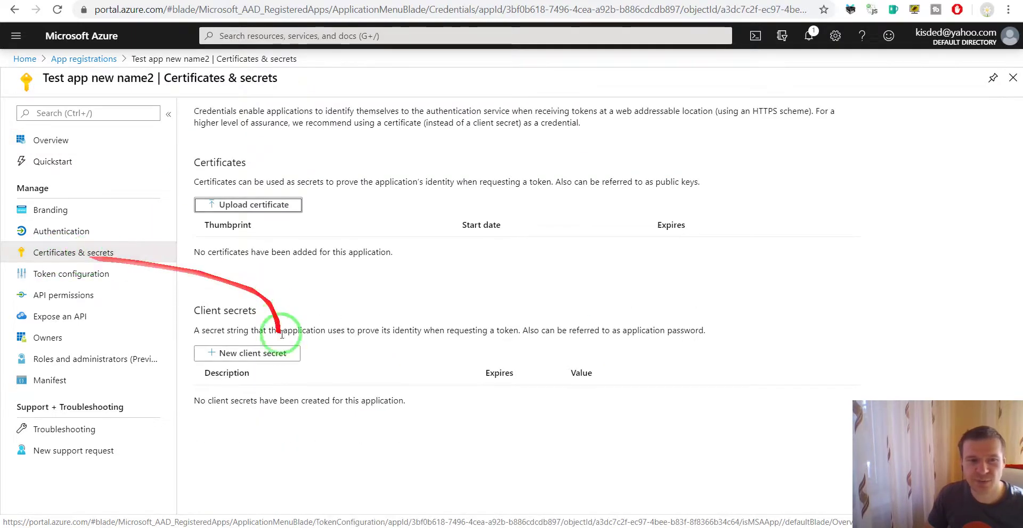
pyautogui.click(248, 359)
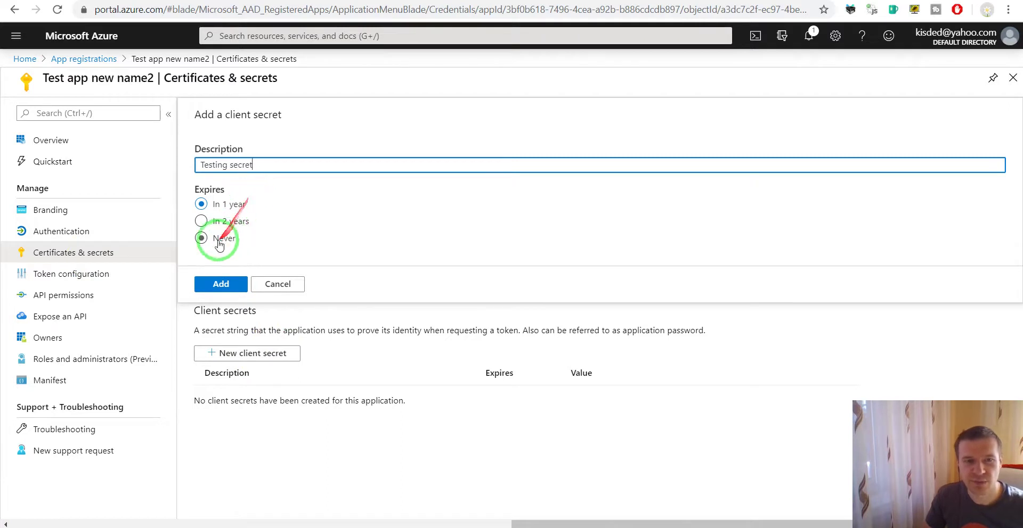
pyautogui.click(201, 238)
pyautogui.click(201, 239)
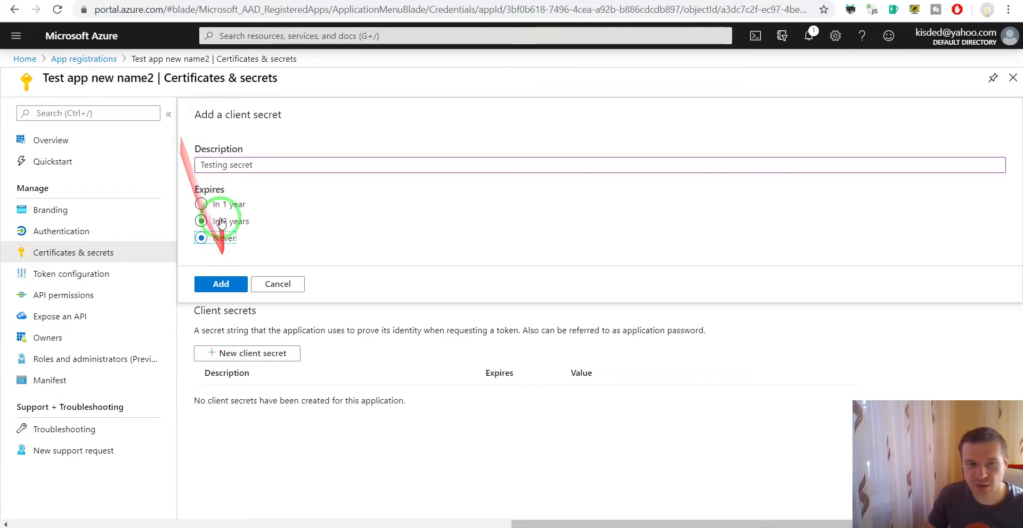
pyautogui.click(221, 284)
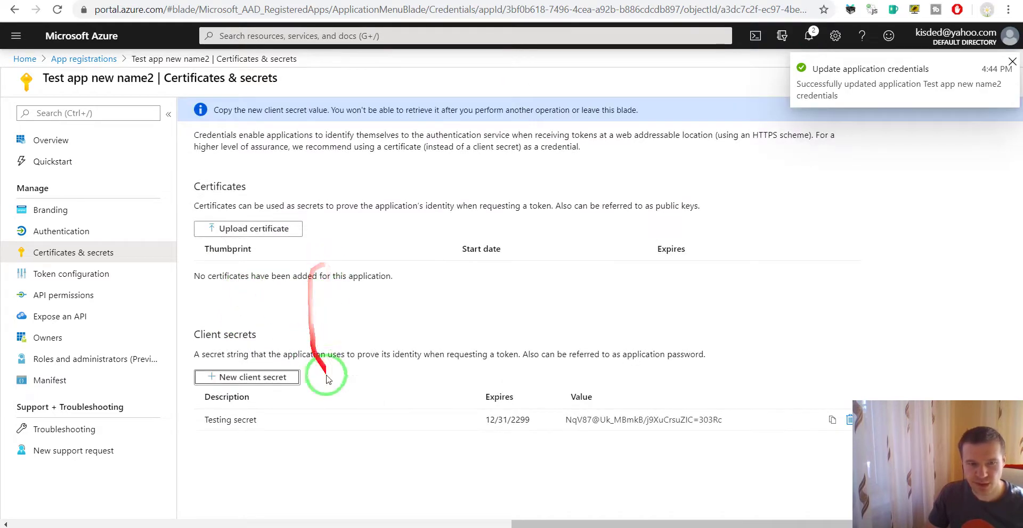
# Copy the new client secret's value into the plugin's OneDrive API Secret field and save the OneDrive token info
pyautogui.click(601, 420)
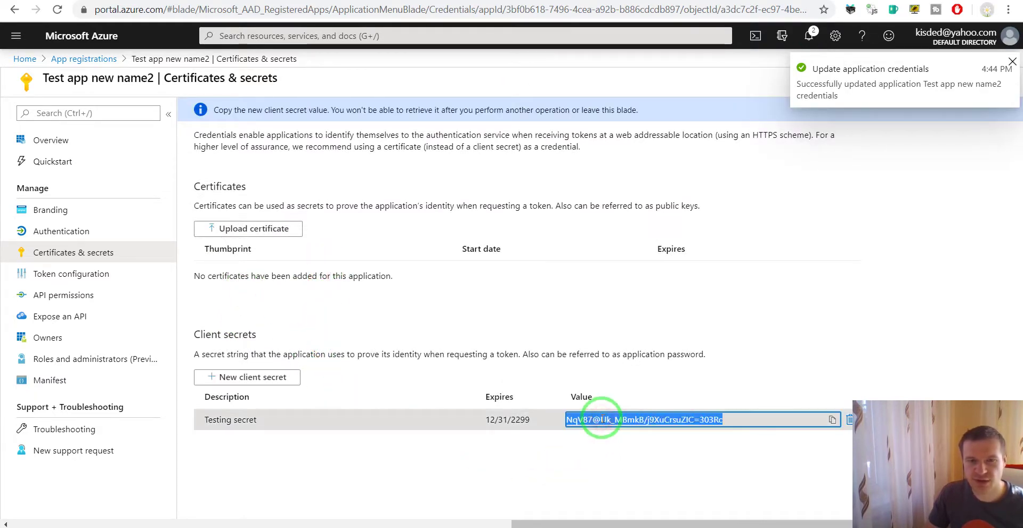
pyautogui.click(472, 2)
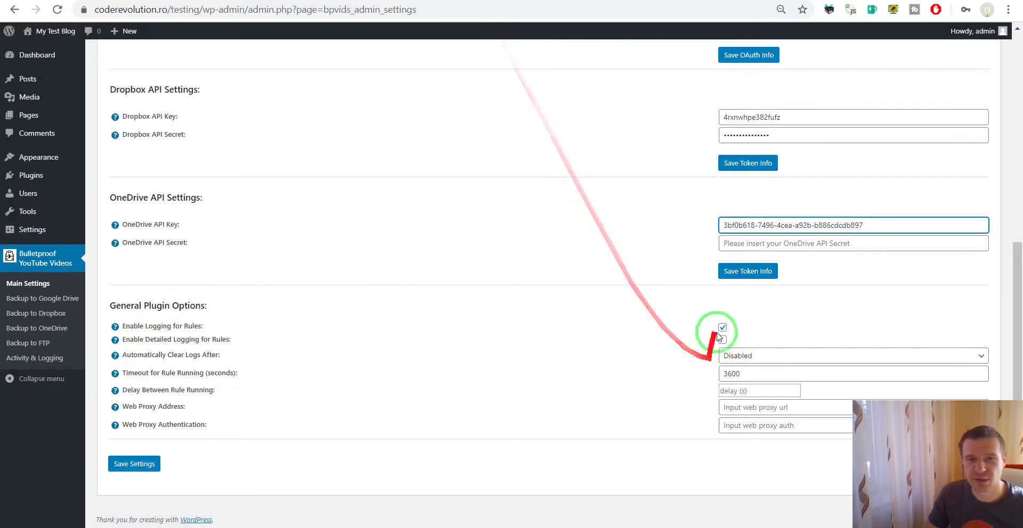
pyautogui.click(736, 243)
pyautogui.hotkey('ctrl', 'v')
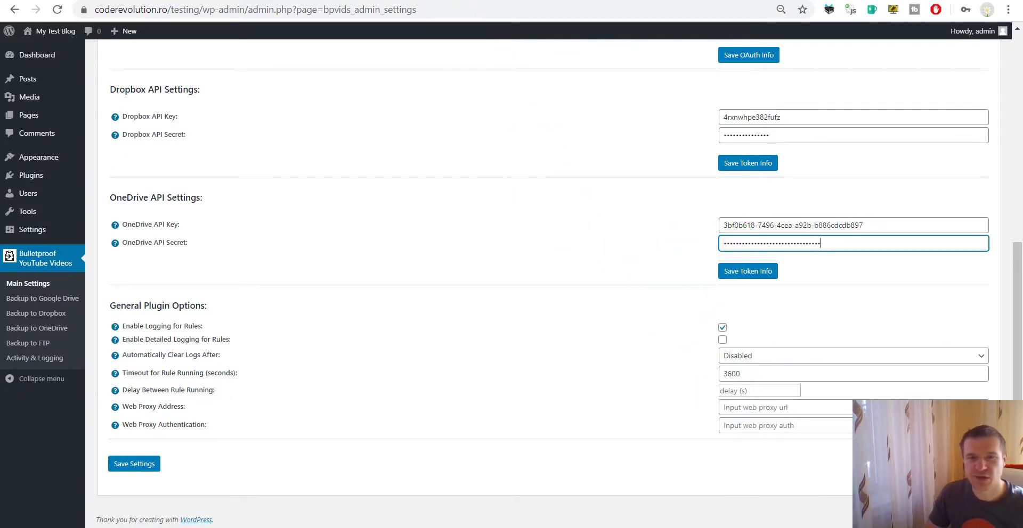
pyautogui.click(509, 2)
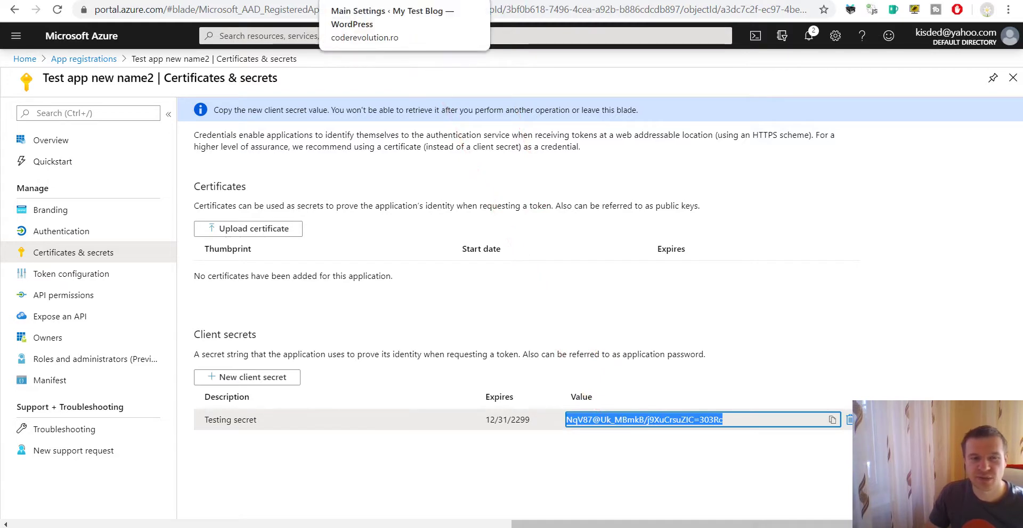
pyautogui.click(407, 2)
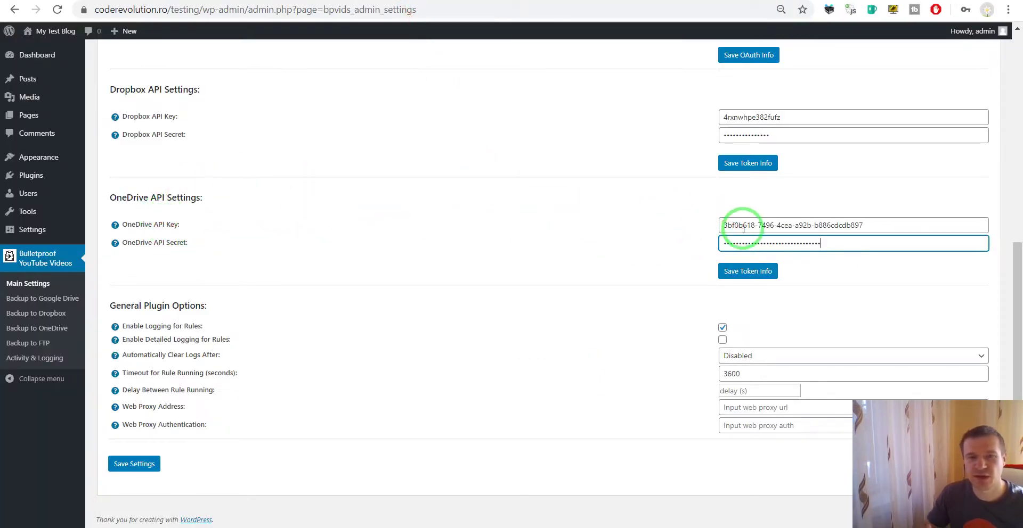
pyautogui.click(733, 272)
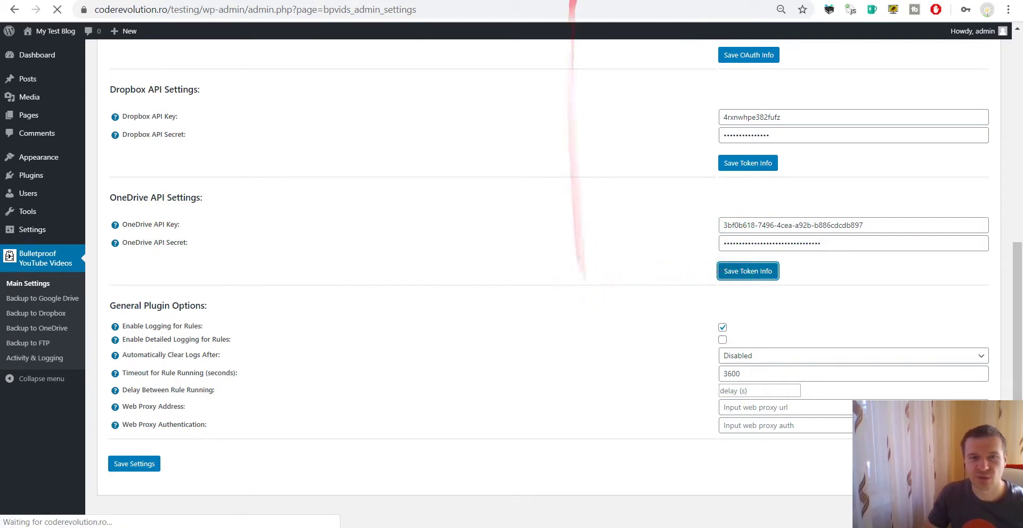
# Open the Backup to OneDrive rules and set the new rule's search keywords to "short funny"
pyautogui.click(37, 330)
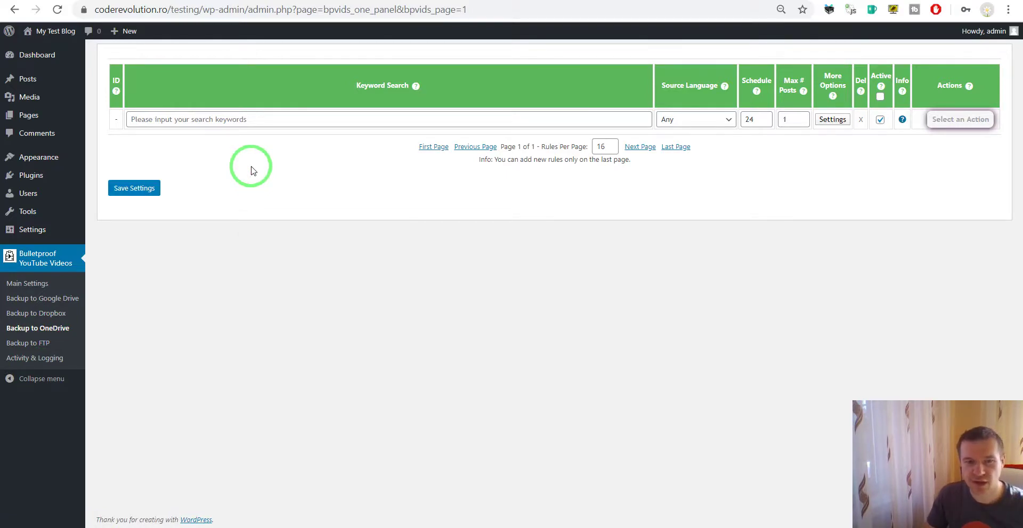
pyautogui.click(215, 123)
pyautogui.click(192, 142)
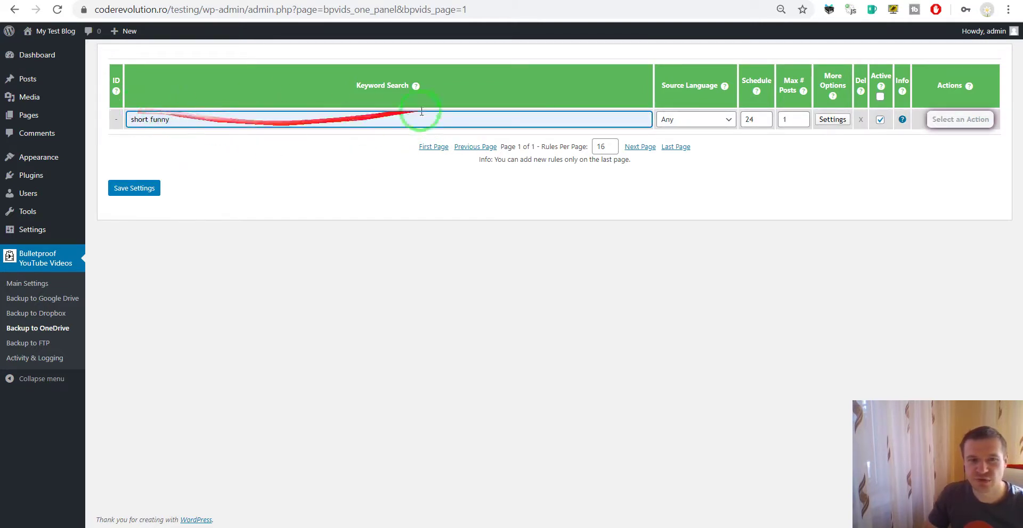
# Review the new rule's uploaded file naming format and OneDrive directory in its advanced settings, and view the OneDrive folder in File Explorer
pyautogui.click(831, 120)
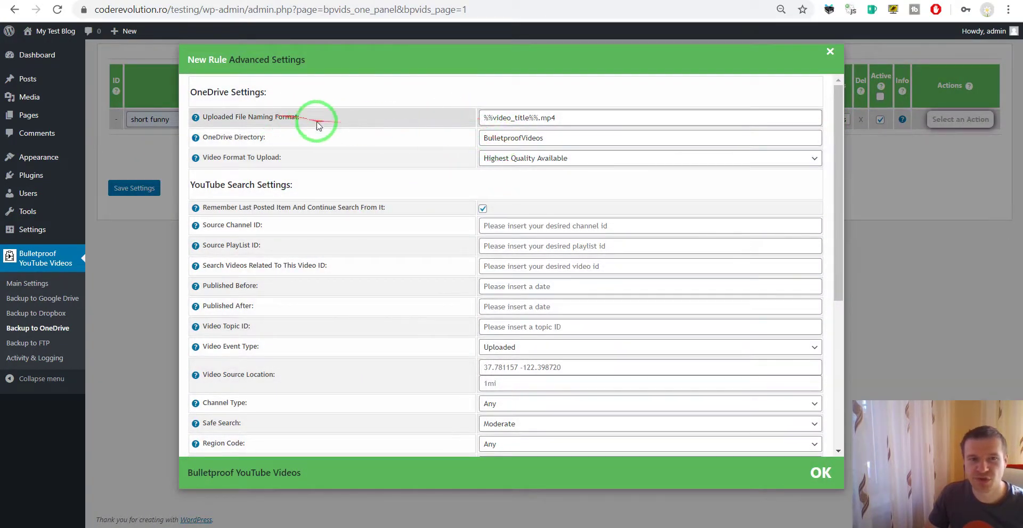
pyautogui.moveTo(484, 117); pyautogui.dragTo(527, 132)
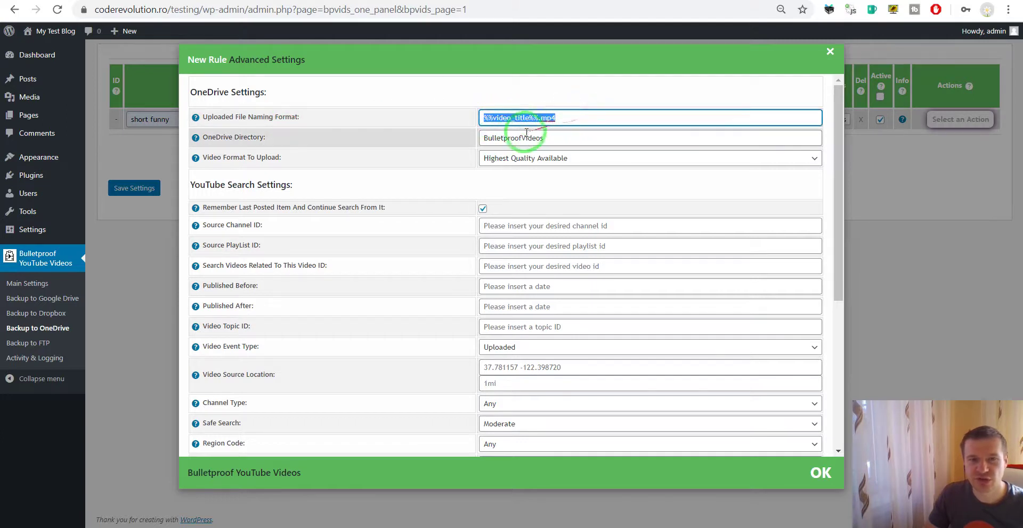
pyautogui.doubleClick(502, 117)
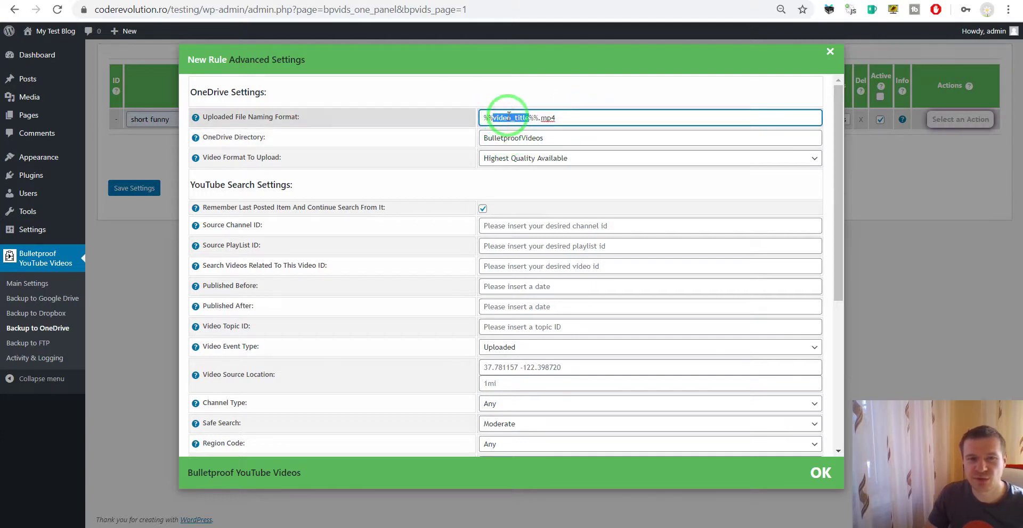
pyautogui.click(544, 116)
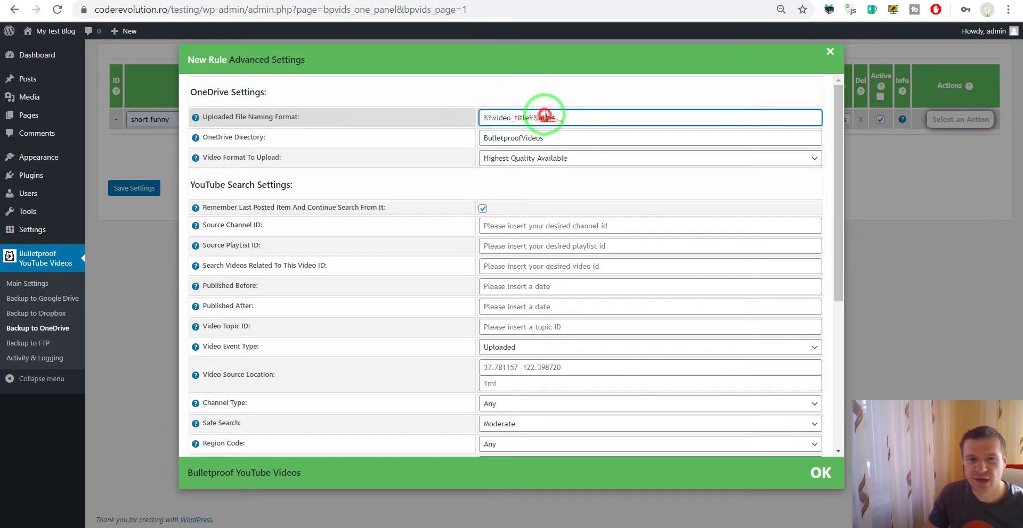
pyautogui.doubleClick(515, 138)
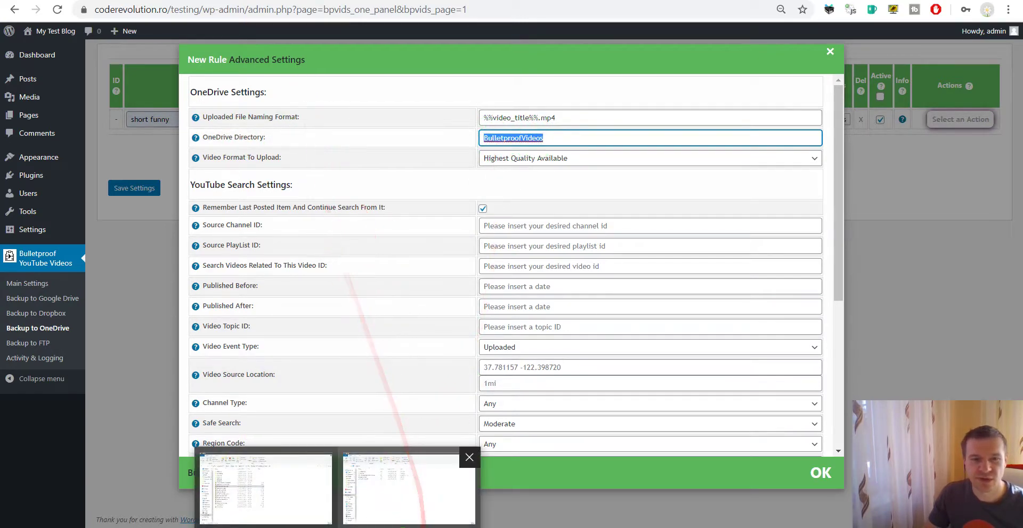
pyautogui.click(400, 490)
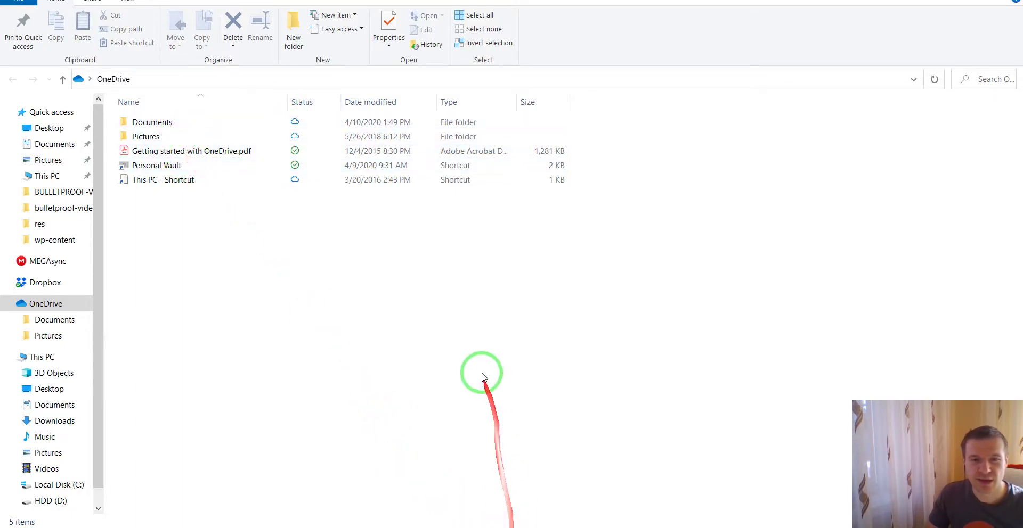
# Switch back to the browser and look through the Video Format To Upload options, keeping Highest Quality Available
pyautogui.click(551, 527)
pyautogui.click(521, 159)
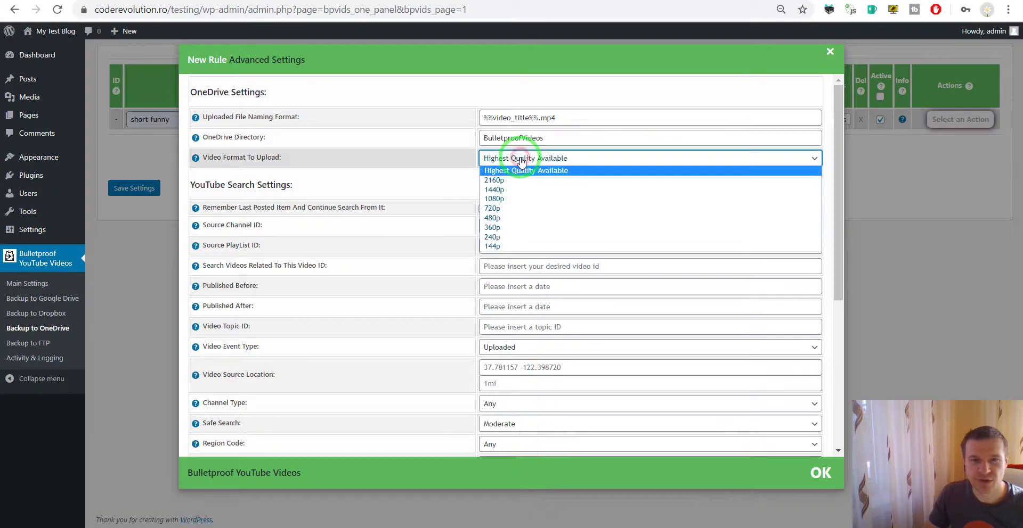
pyautogui.click(521, 160)
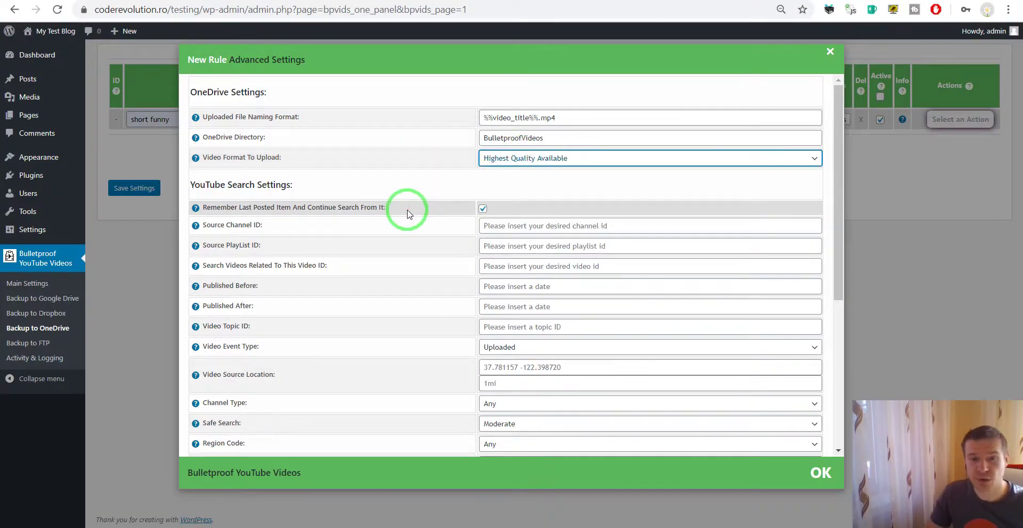
# Turn off Remember Last Posted Item And Continue Search From It for the new rule and save the rule settings
pyautogui.scroll(-5, 407, 213)
pyautogui.scroll(2, 360, 228)
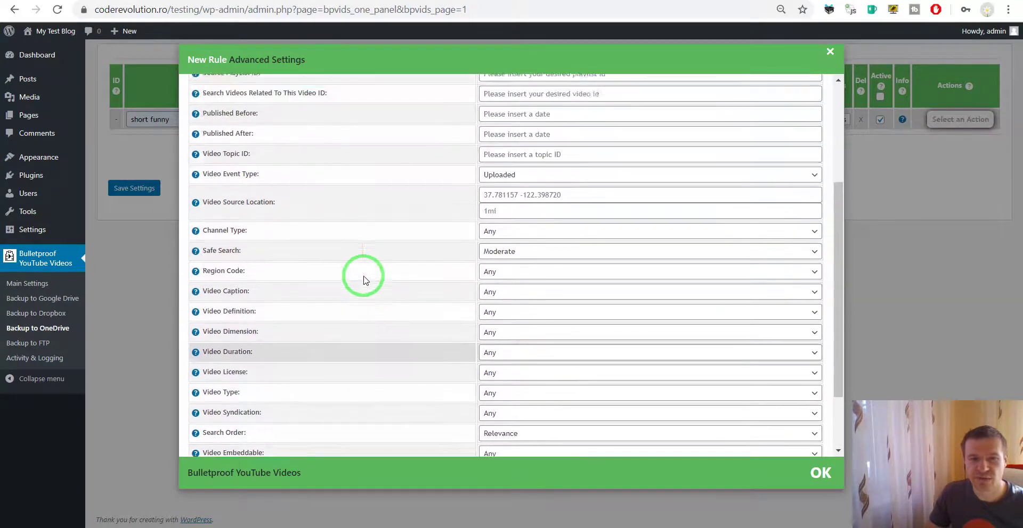
pyautogui.scroll(3, 364, 280)
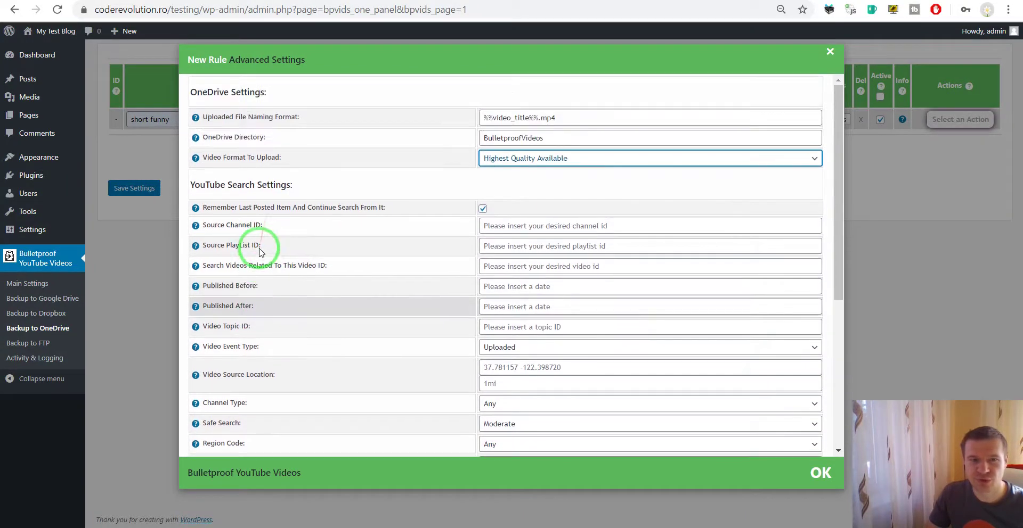
pyautogui.click(482, 209)
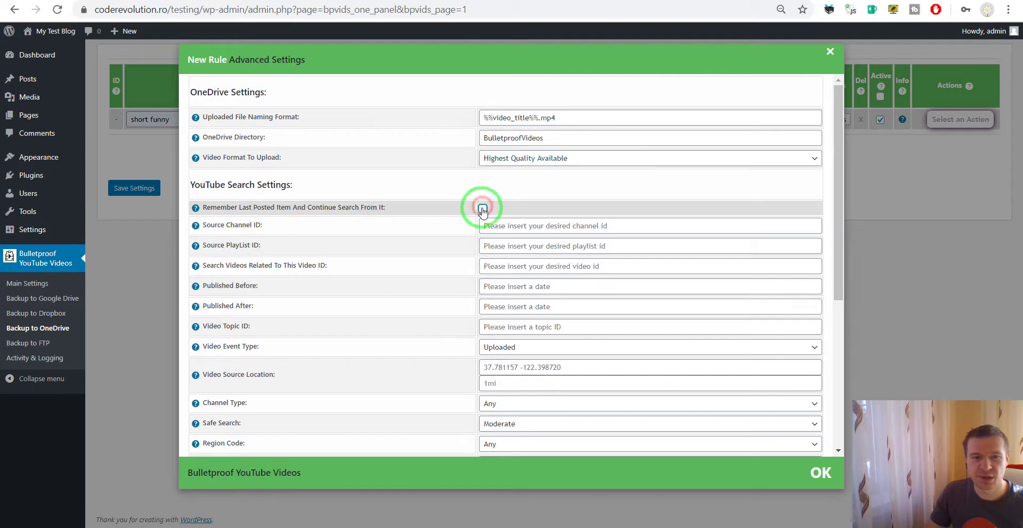
pyautogui.click(135, 189)
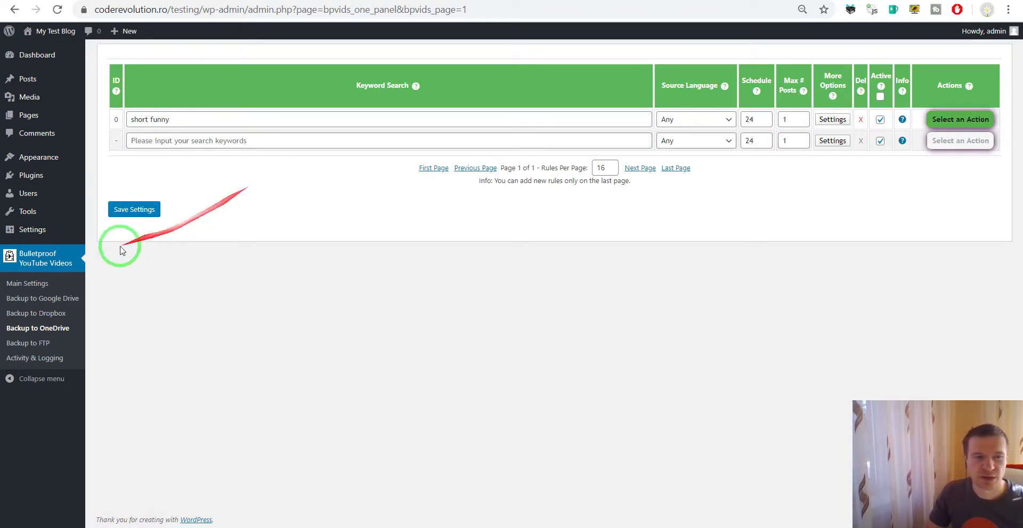
# Review the plugin's main settings, including the OneDrive authorization option and the API sections
pyautogui.click(39, 284)
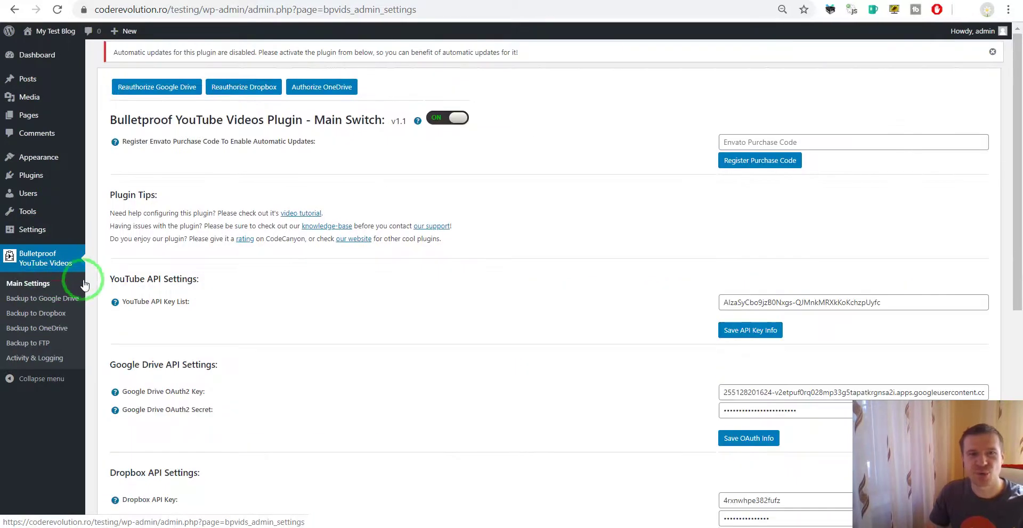
pyautogui.scroll(-3, 486, 284)
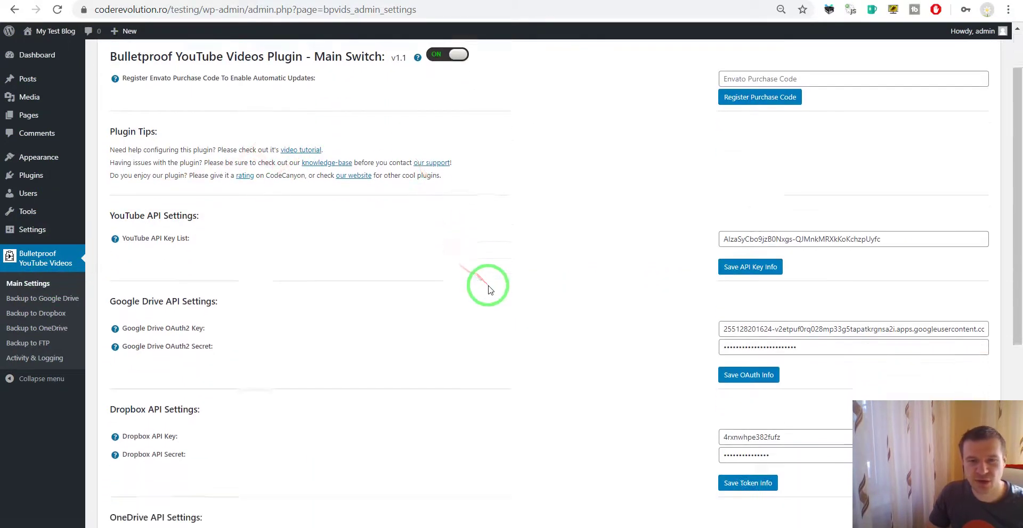
pyautogui.scroll(3, 489, 289)
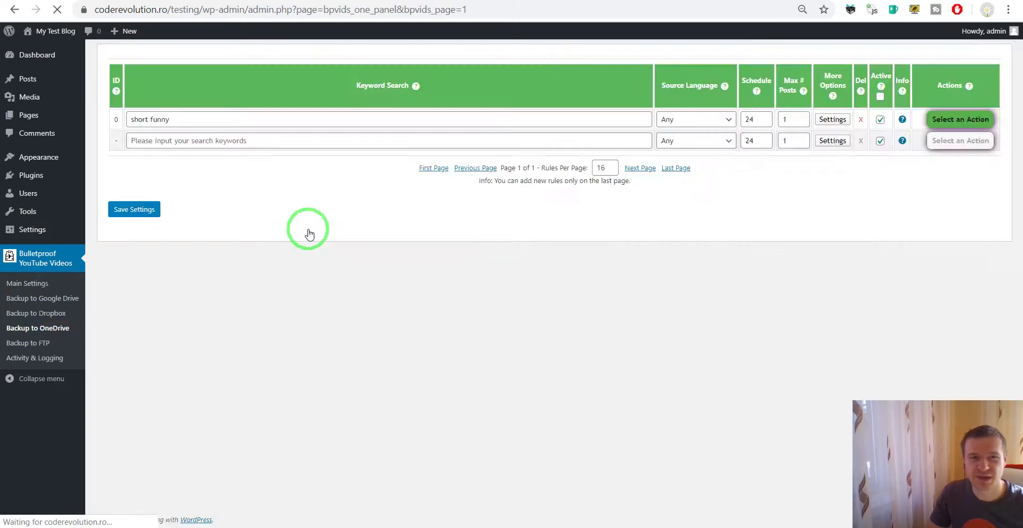
pyautogui.click(35, 286)
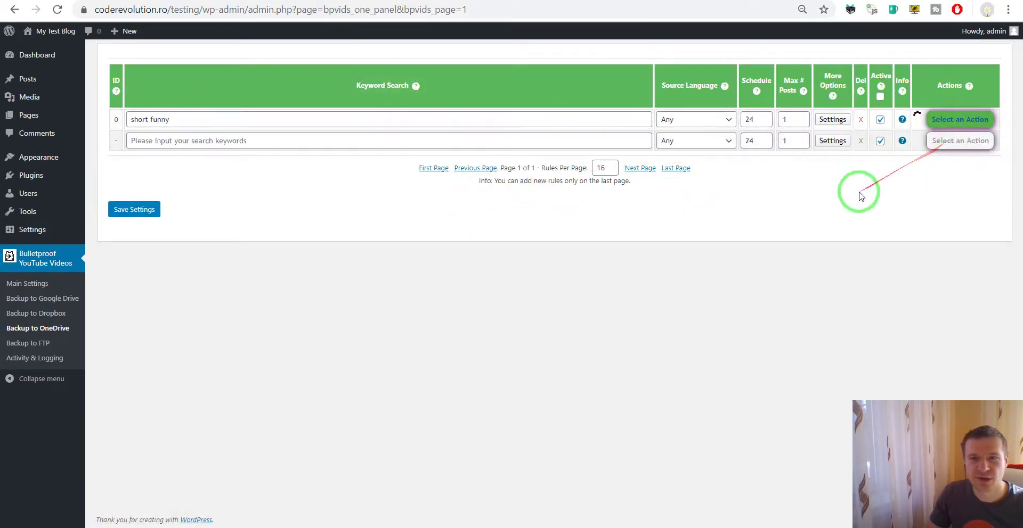
# Check the plugin's activity log and delete the logs
pyautogui.click(47, 362)
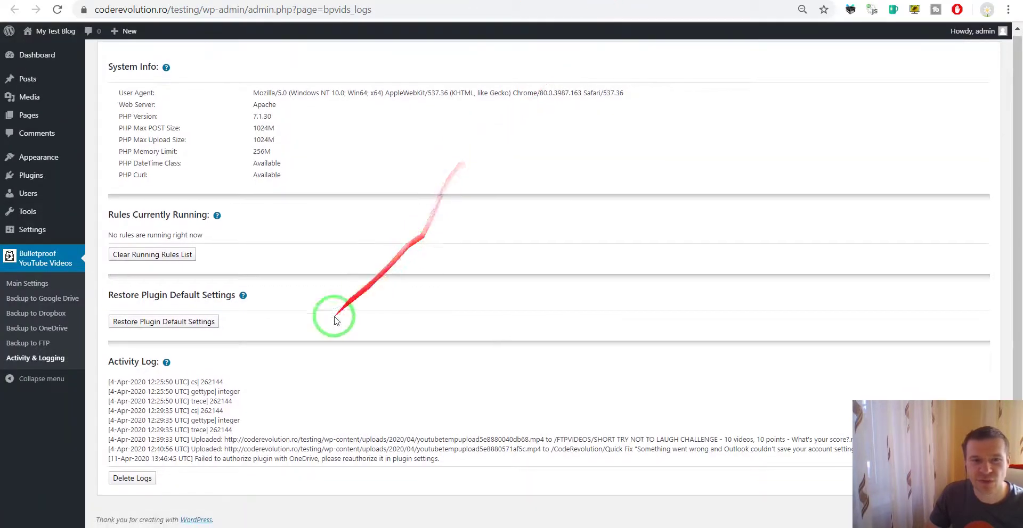
pyautogui.click(143, 479)
pyautogui.press('Return')
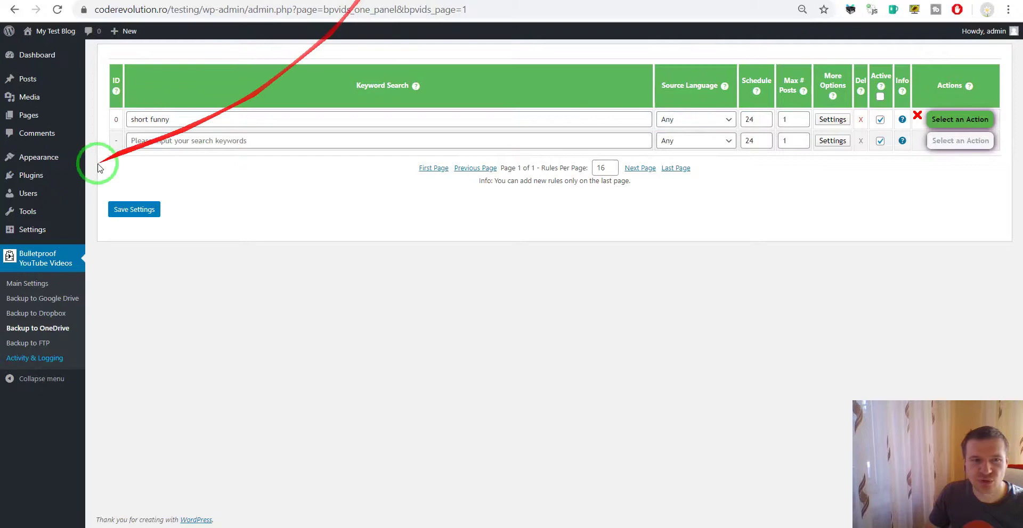
# Authorize OneDrive from the plugin's main settings by signing in to the Microsoft account and granting the app all requested permissions
pyautogui.click(29, 287)
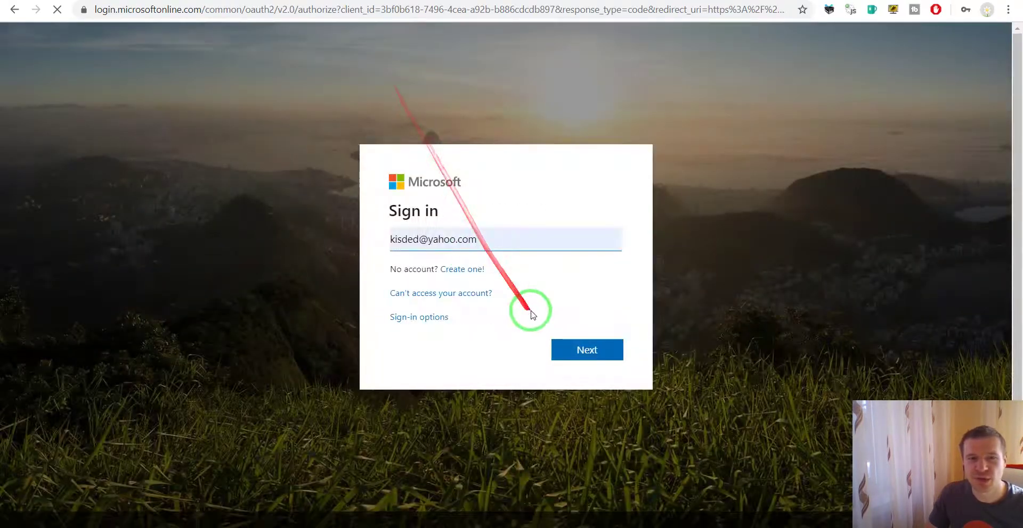
pyautogui.click(585, 351)
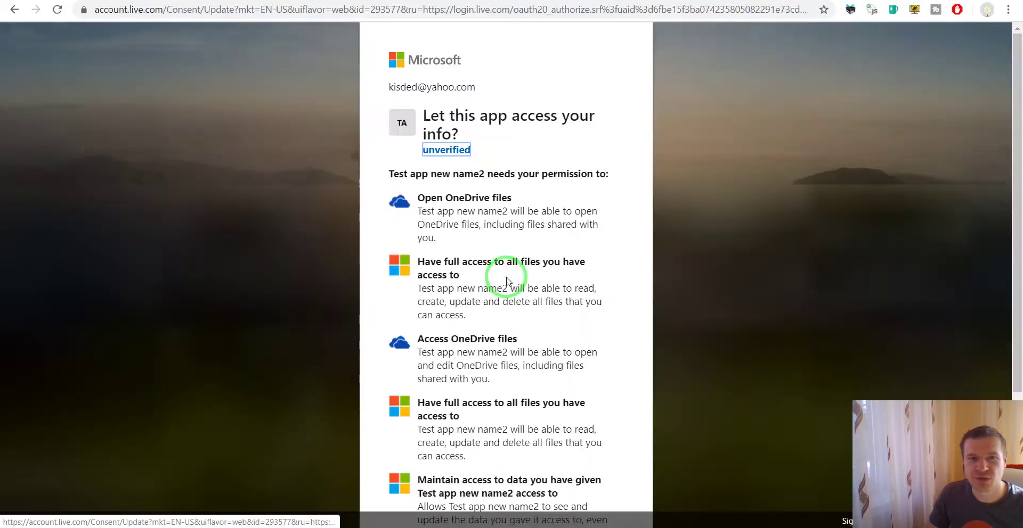
pyautogui.scroll(-3, 356, 250)
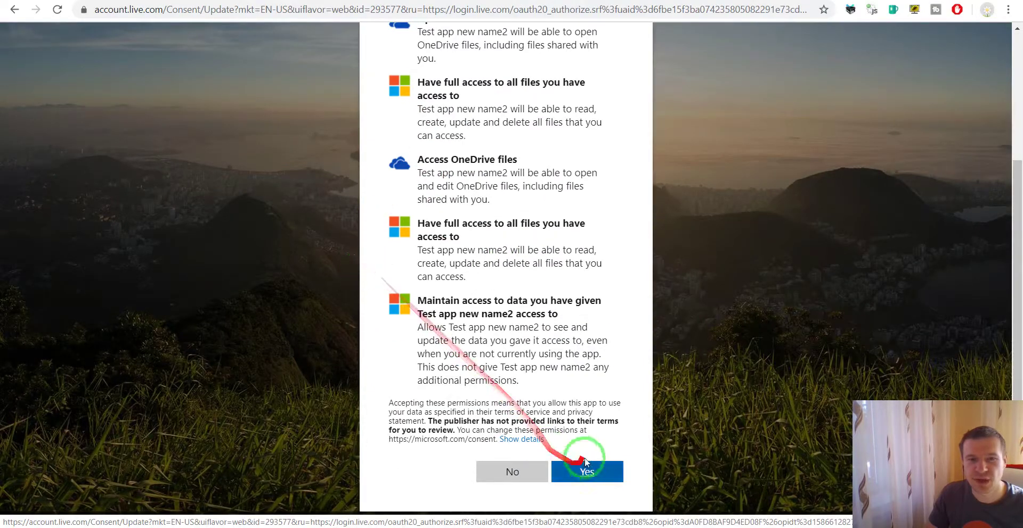
pyautogui.scroll(3, 470, 173)
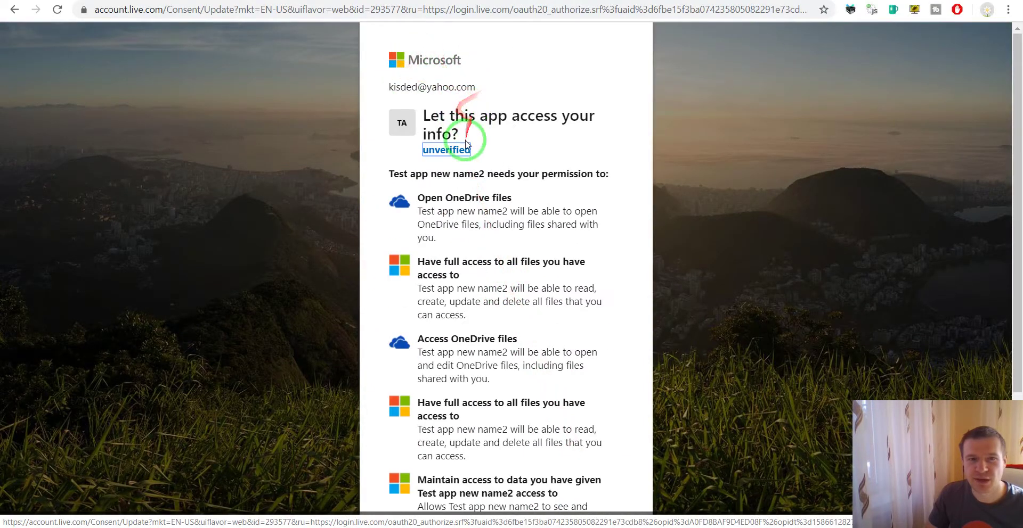
pyautogui.scroll(-3, 460, 138)
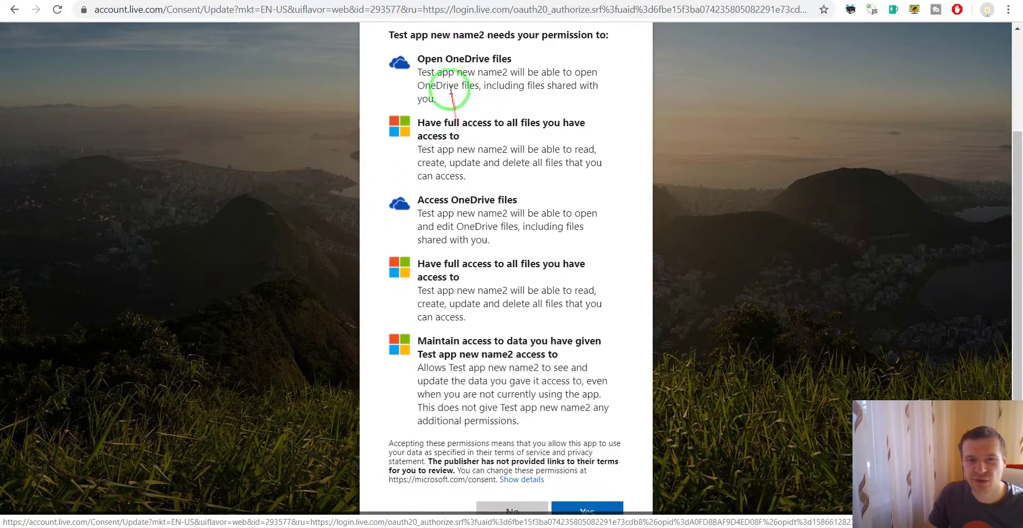
pyautogui.scroll(3, 457, 132)
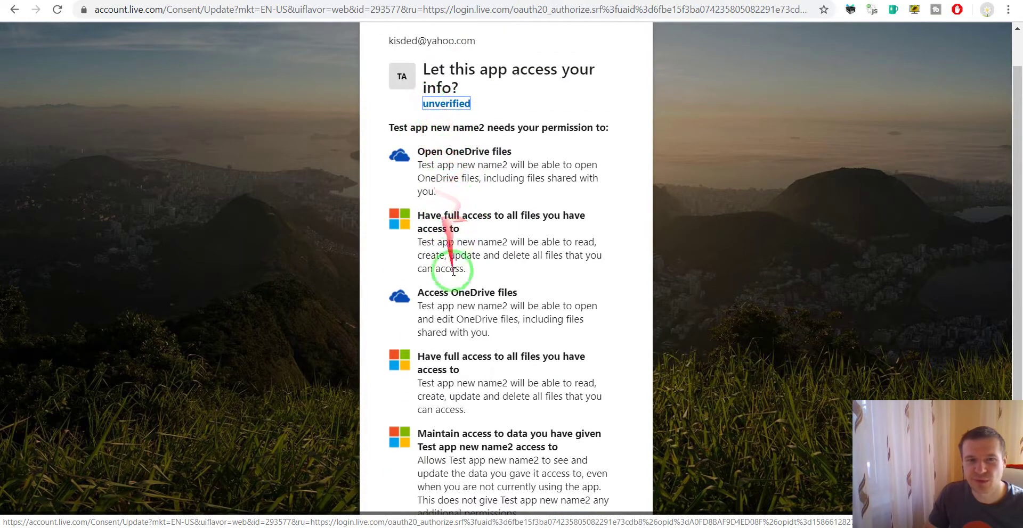
pyautogui.scroll(-3, 453, 381)
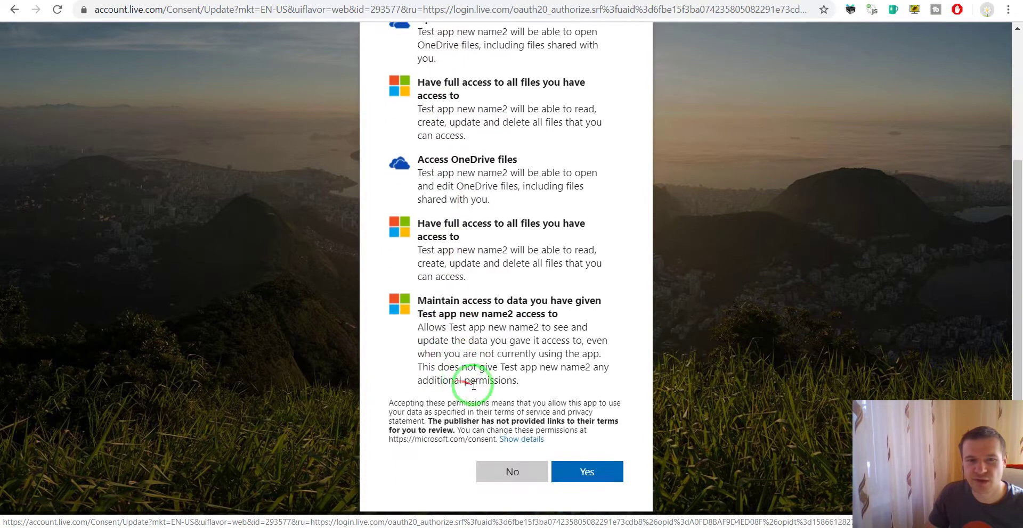
pyautogui.click(587, 474)
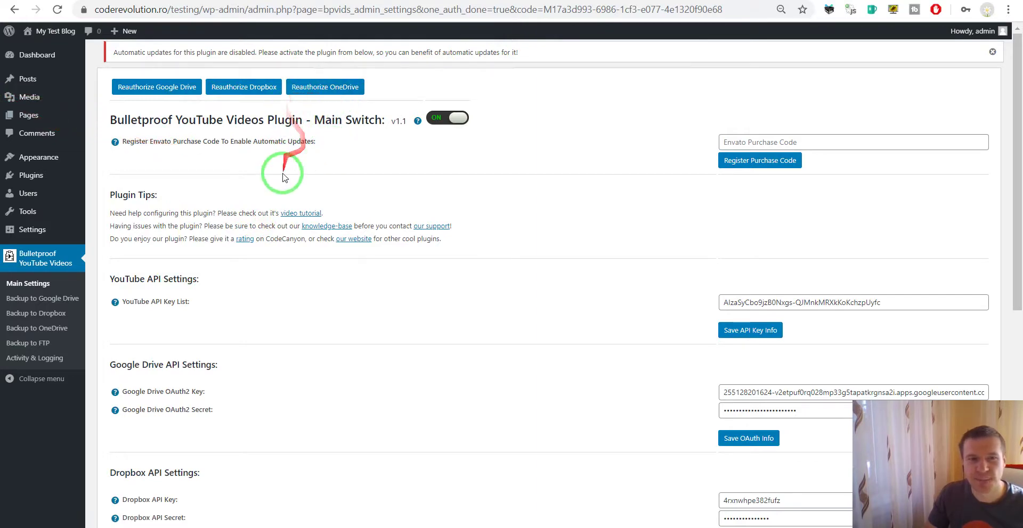
# Return to the Backup to OneDrive rules and run the "short funny" rule immediately
pyautogui.scroll(-4, 284, 176)
pyautogui.scroll(4, 283, 176)
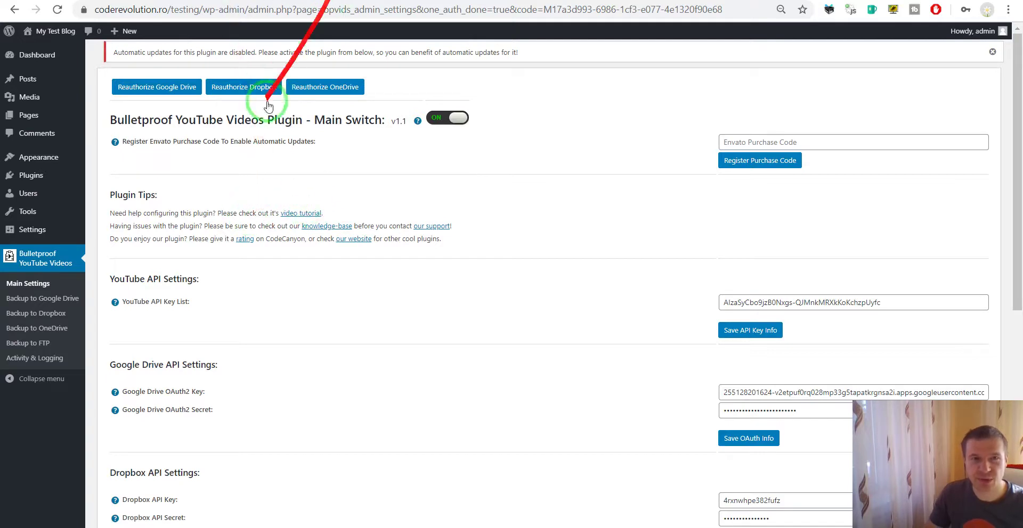
pyautogui.click(24, 329)
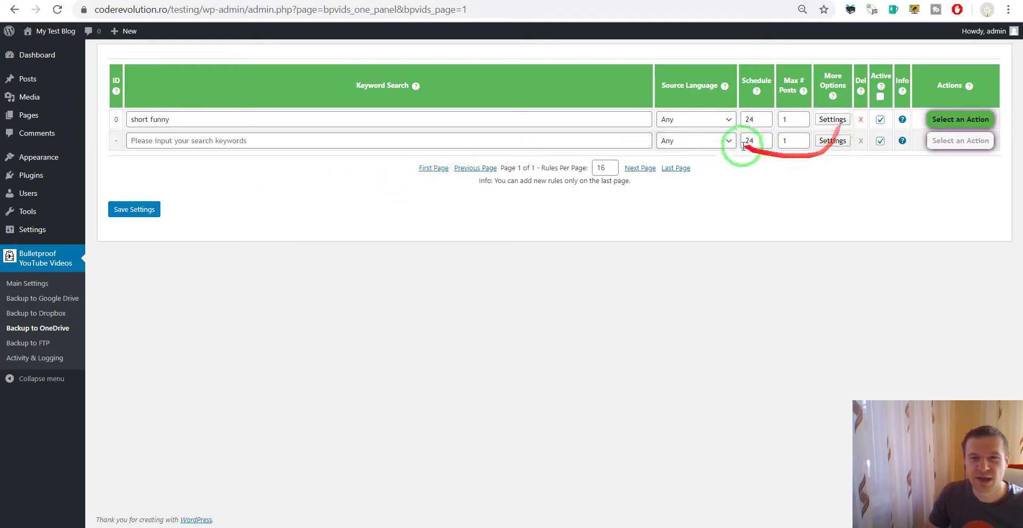
pyautogui.click(959, 119)
pyautogui.click(959, 119)
pyautogui.click(959, 120)
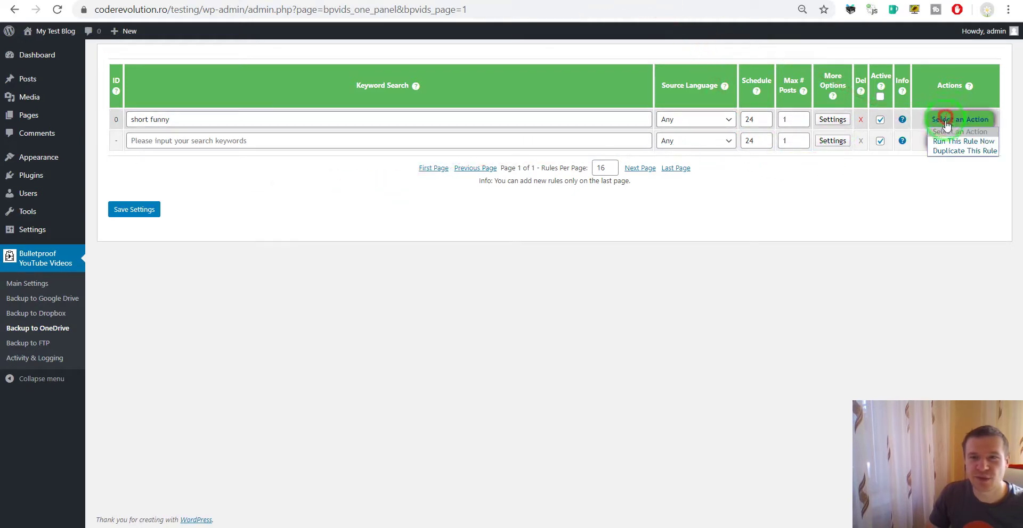
pyautogui.click(943, 143)
pyautogui.press('Return')
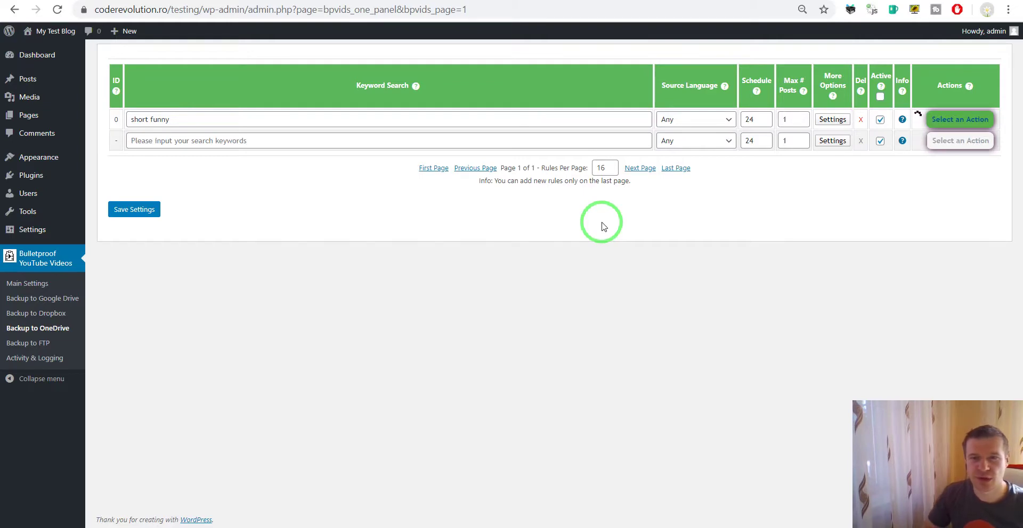
# Check the OneDrive directory in the "short funny" rule's settings and inspect the matching BulletproofVideos folder in File Explorer
pyautogui.click(833, 120)
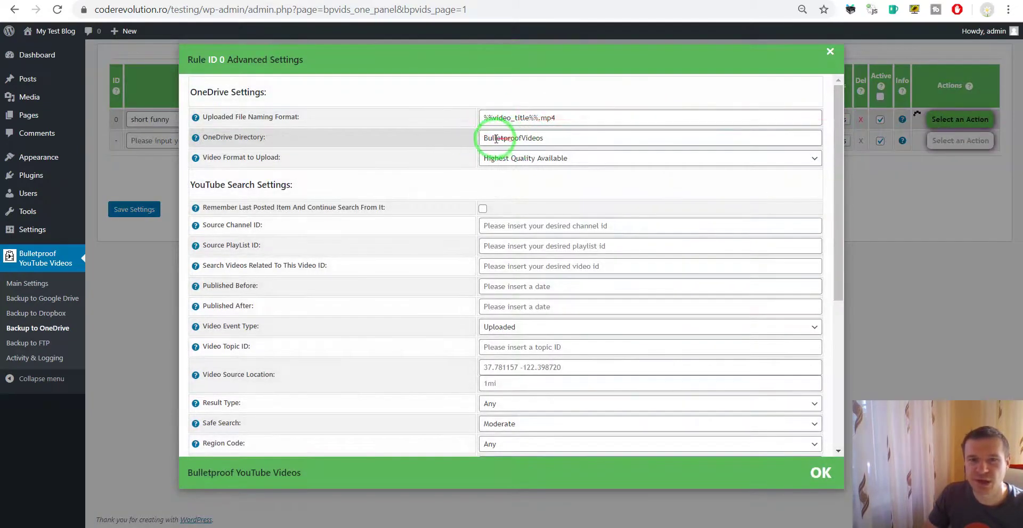
pyautogui.click(890, 204)
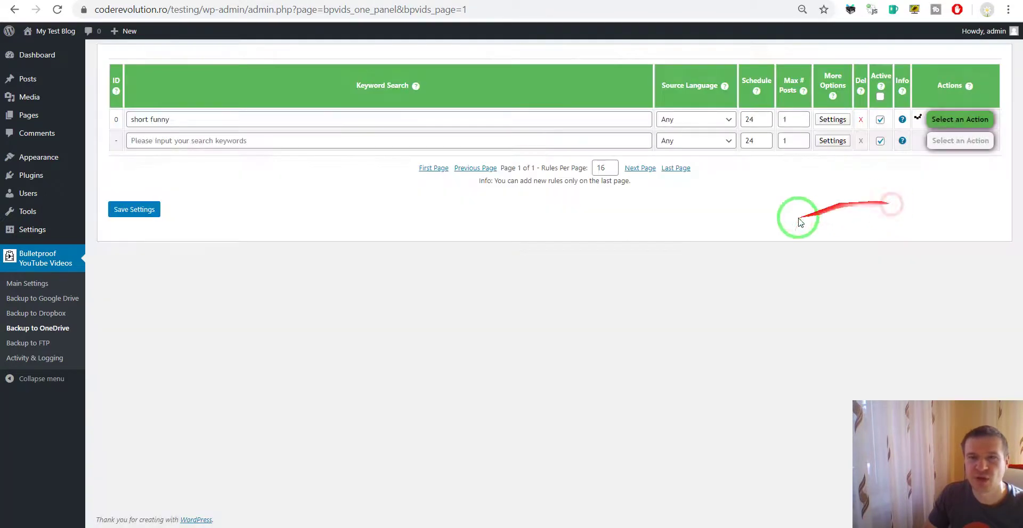
pyautogui.click(406, 527)
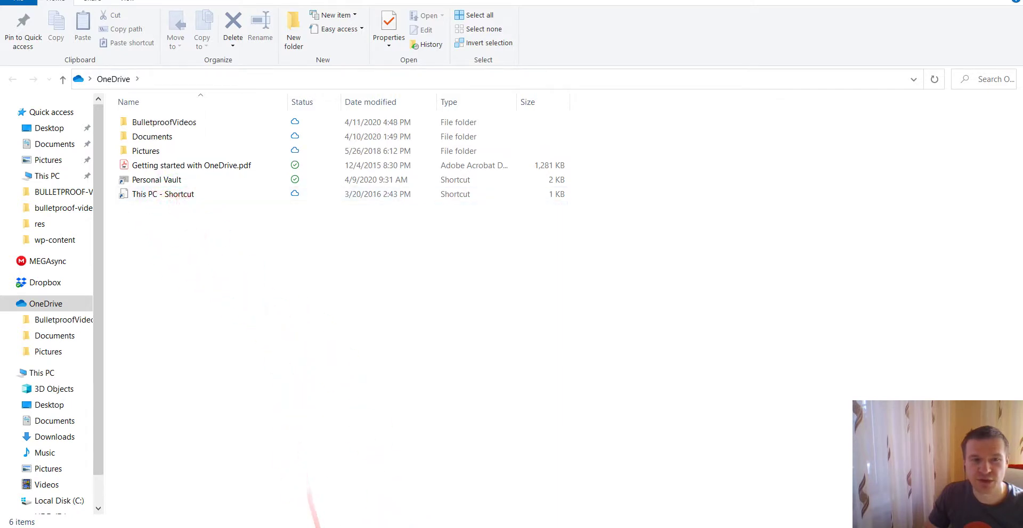
pyautogui.doubleClick(188, 122)
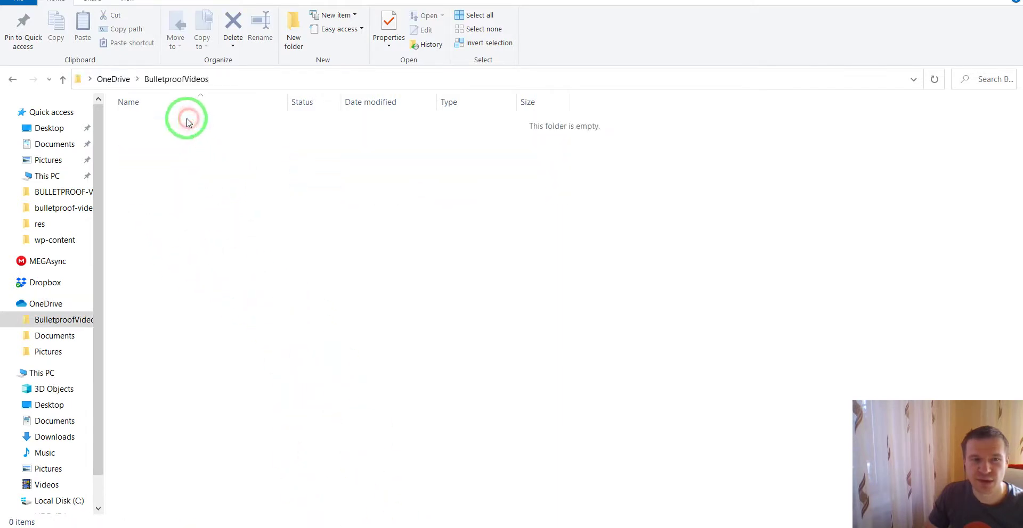
pyautogui.click(12, 79)
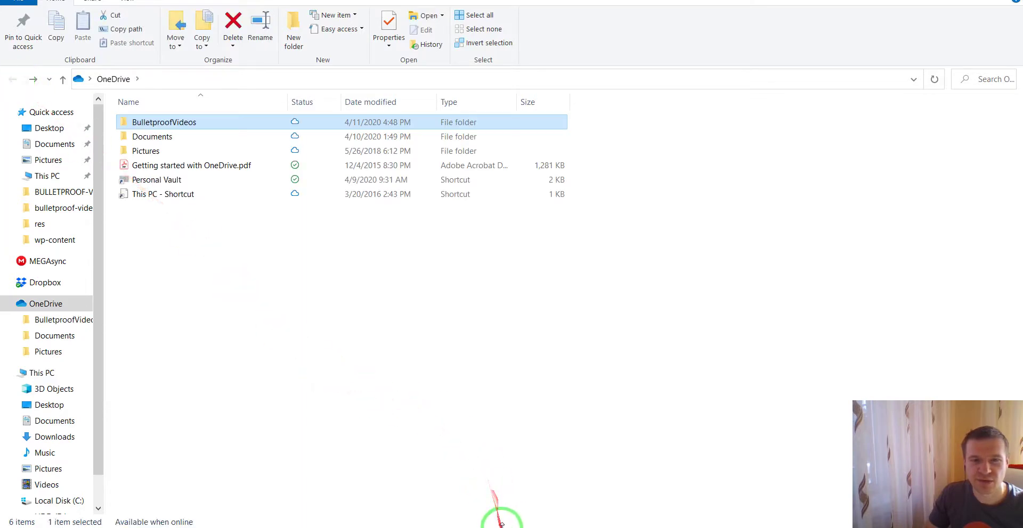
pyautogui.click(527, 527)
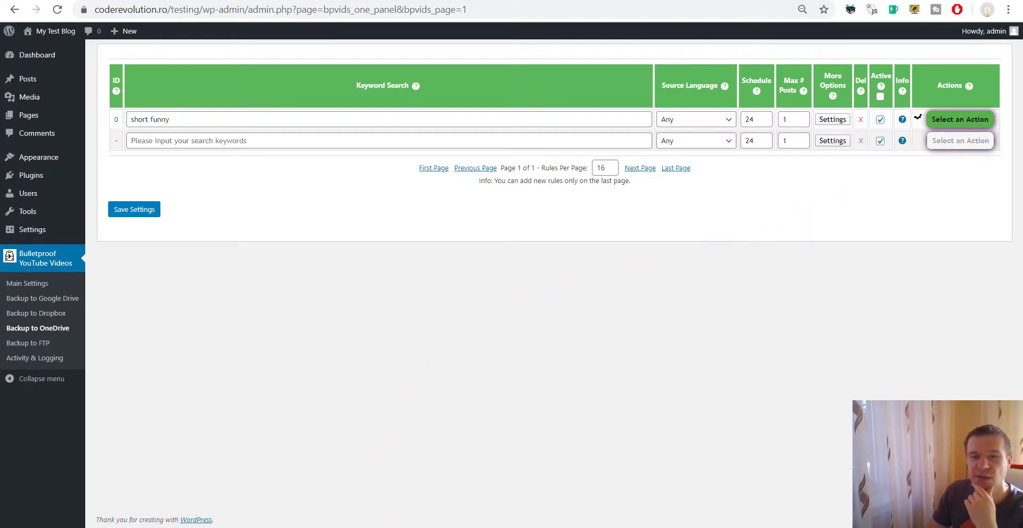
# Monitor the running rule in the browser and recheck the BulletproofVideos folder in File Explorer for the uploaded video
pyautogui.click(377, 509)
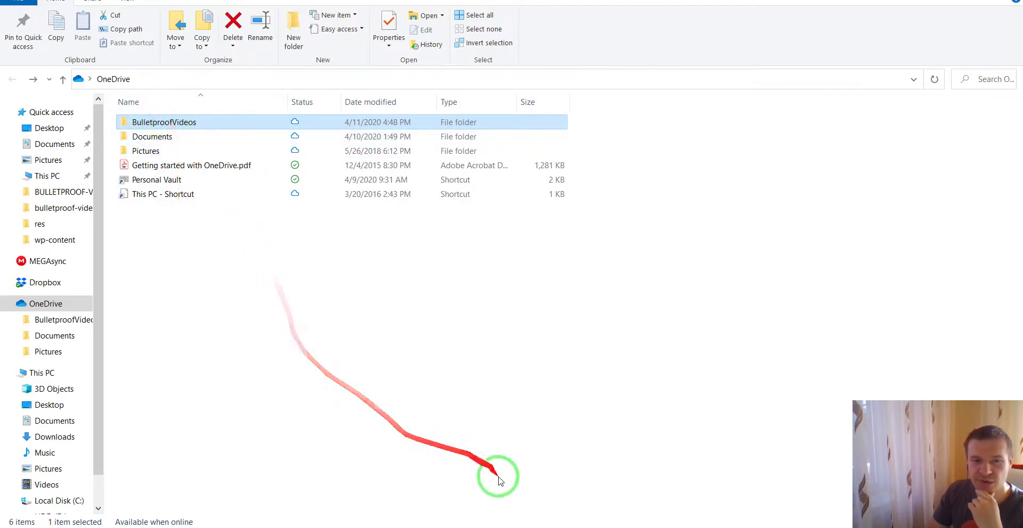
pyautogui.click(533, 527)
pyautogui.click(372, 527)
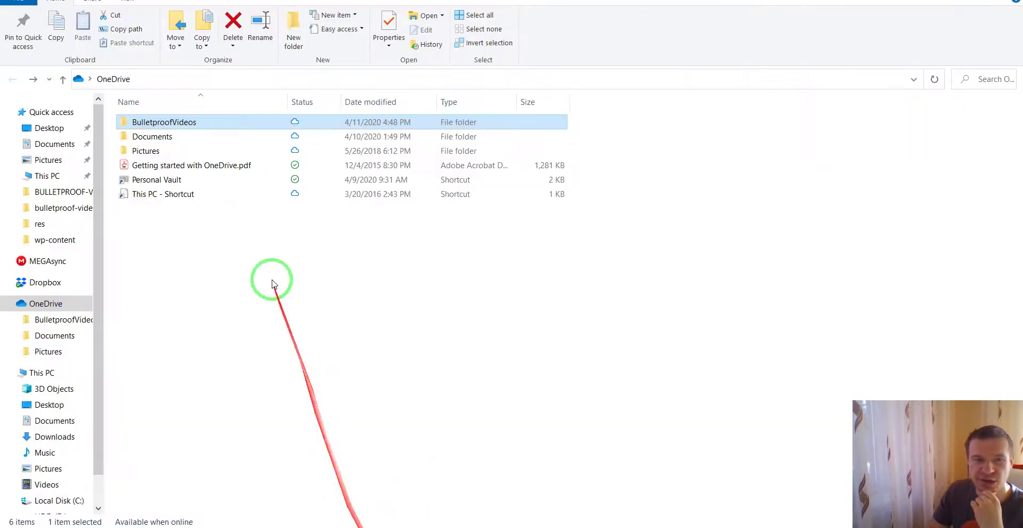
pyautogui.click(536, 526)
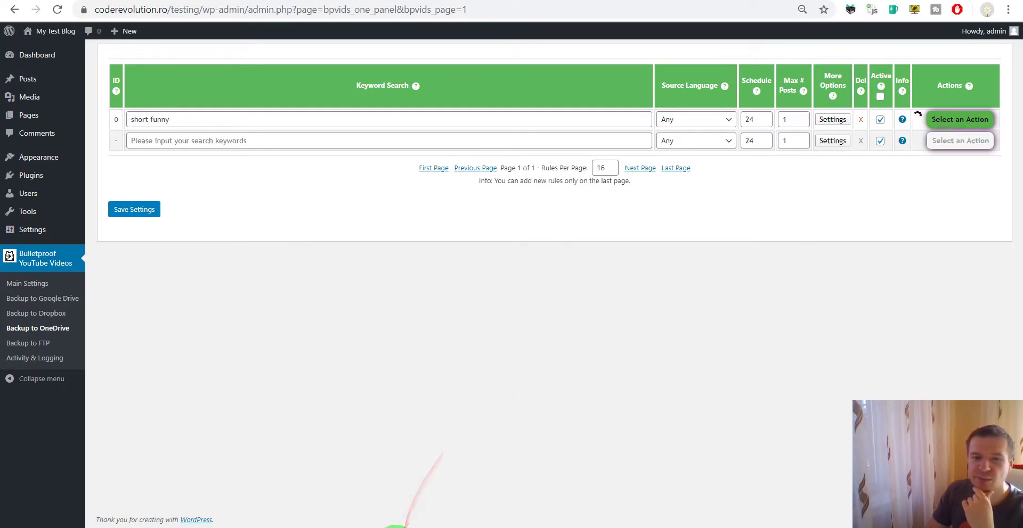
pyautogui.click(368, 527)
pyautogui.doubleClick(171, 122)
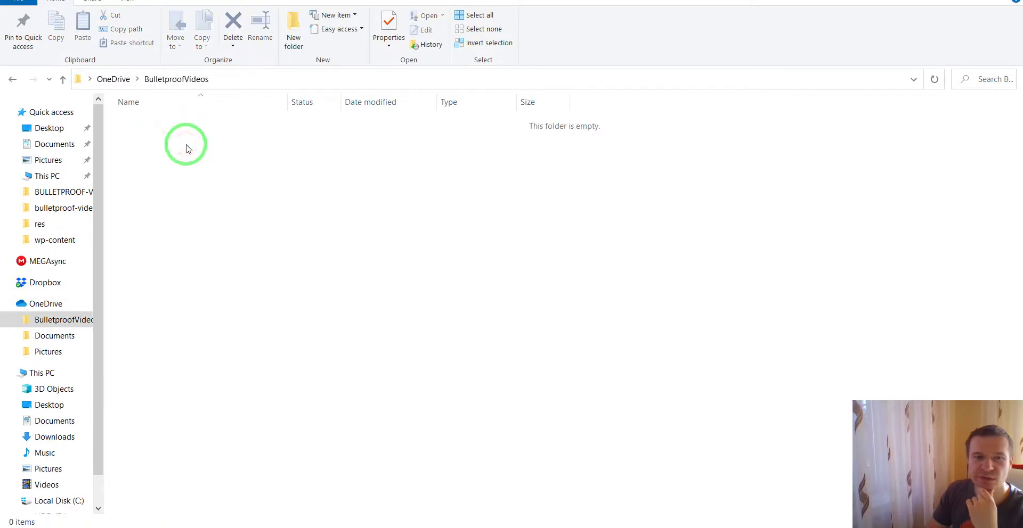
pyautogui.click(12, 78)
pyautogui.click(527, 527)
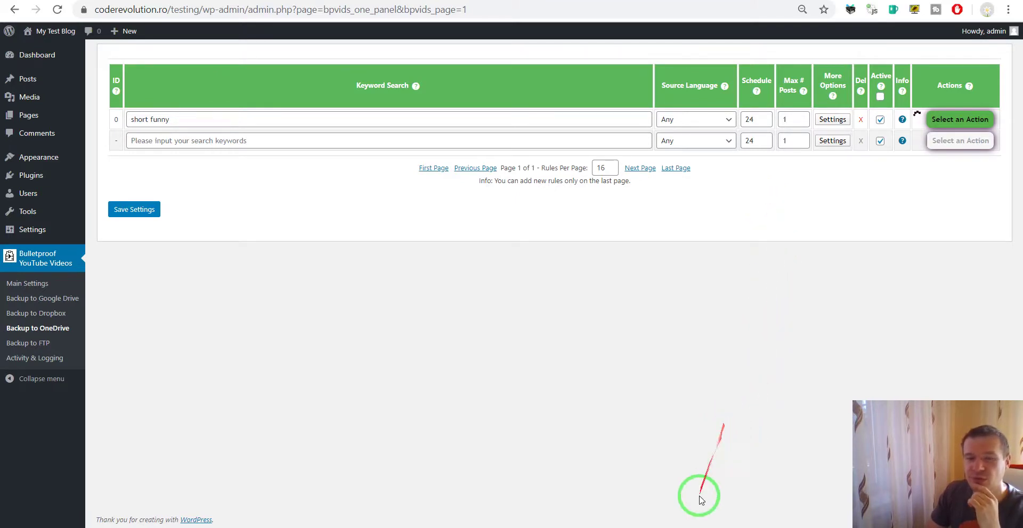
# Open OneDrive's BulletproofVideos folder in File Explorer, select the uploaded video, and check the running rule in the browser
pyautogui.moveTo(410, 524)
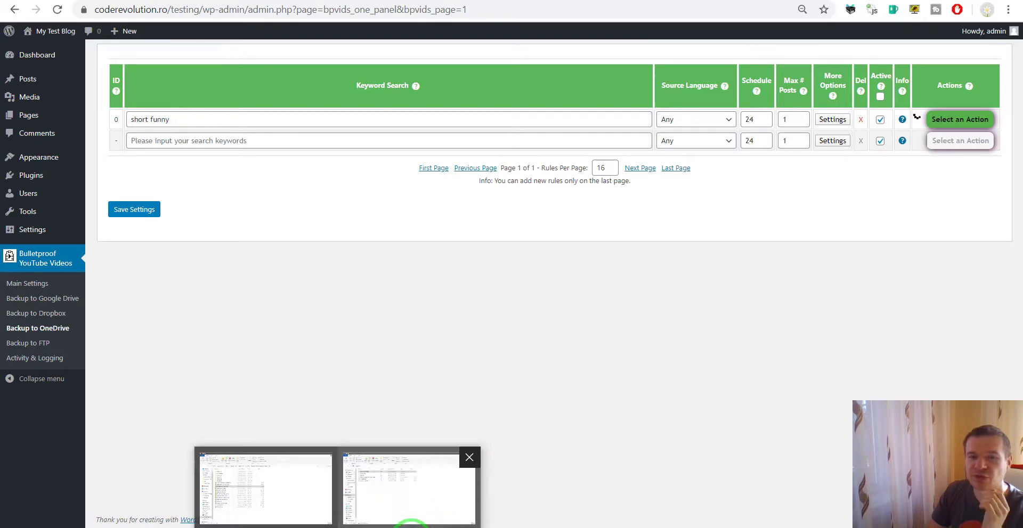
pyautogui.click(350, 424)
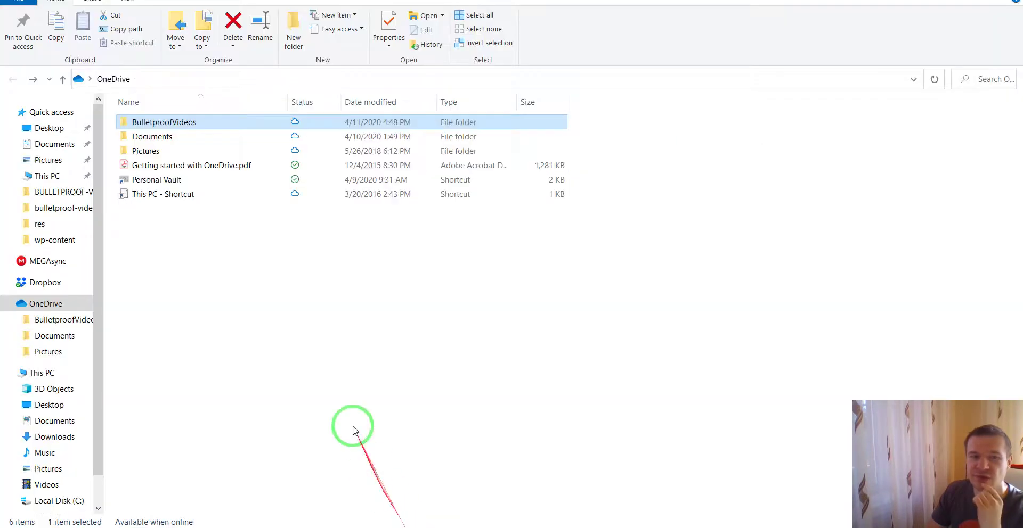
pyautogui.doubleClick(196, 122)
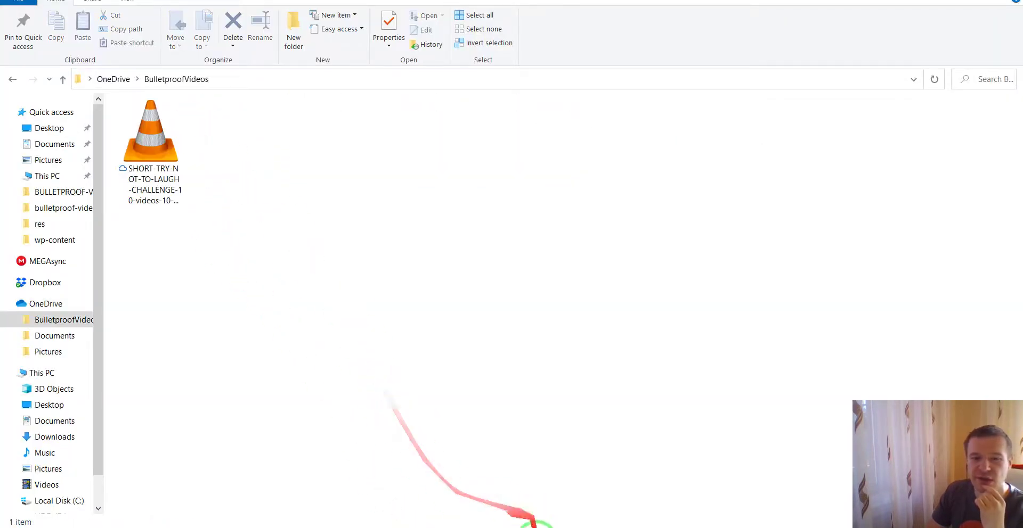
pyautogui.click(538, 526)
pyautogui.click(381, 527)
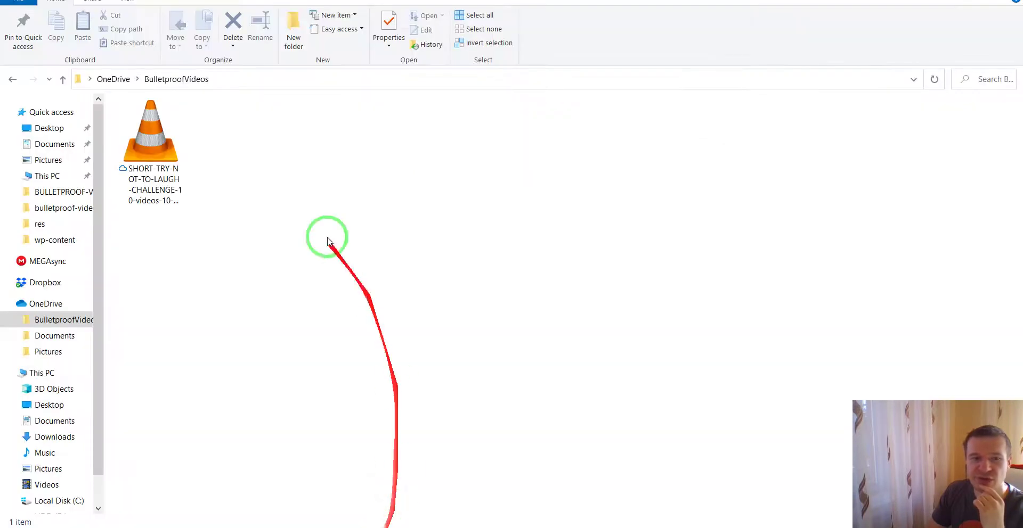
pyautogui.click(151, 146)
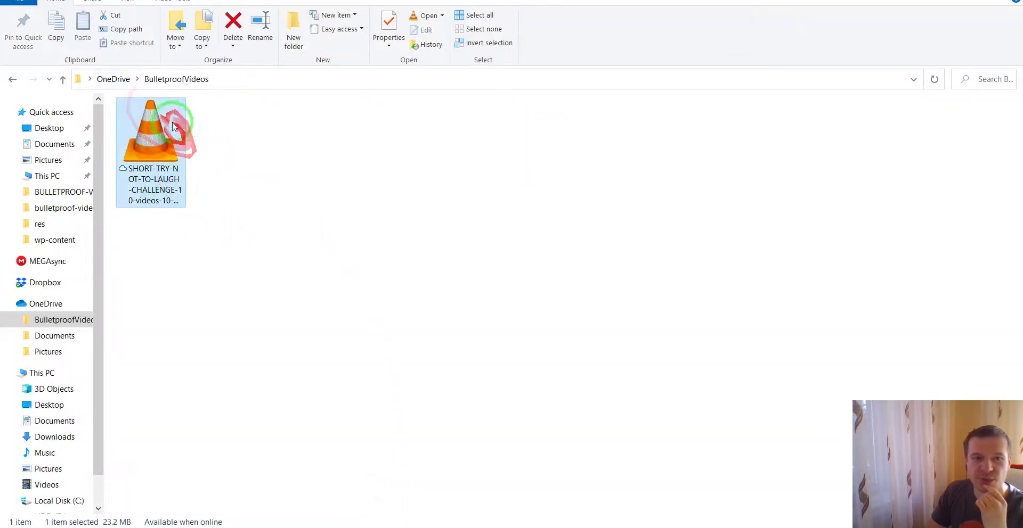
pyautogui.click(549, 526)
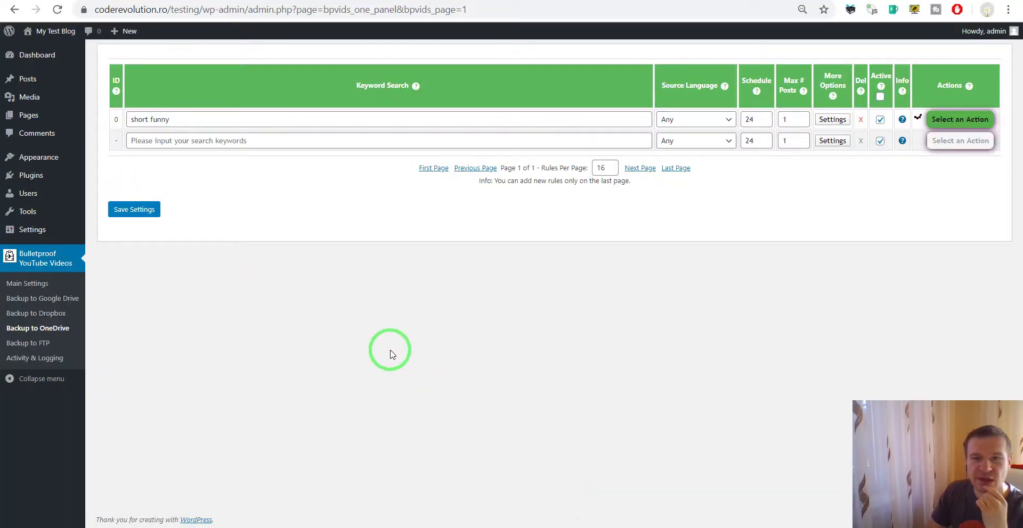
pyautogui.moveTo(373, 527)
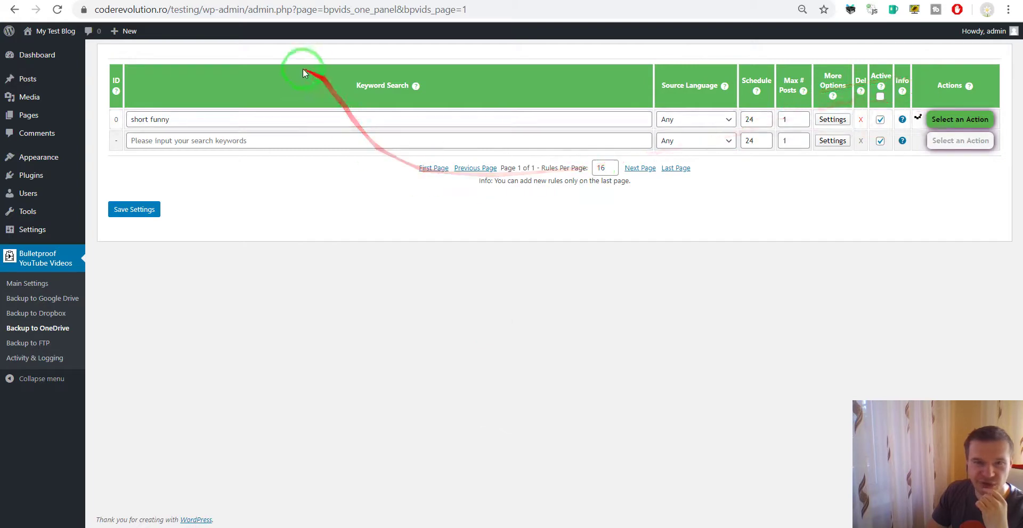
# Open the SHORT-TRY-NOT-TO-LAUGH-CHALLENGE video from the BulletproofVideos folder for playback, reloading the plugin's rules page while it downloads
pyautogui.click(392, 522)
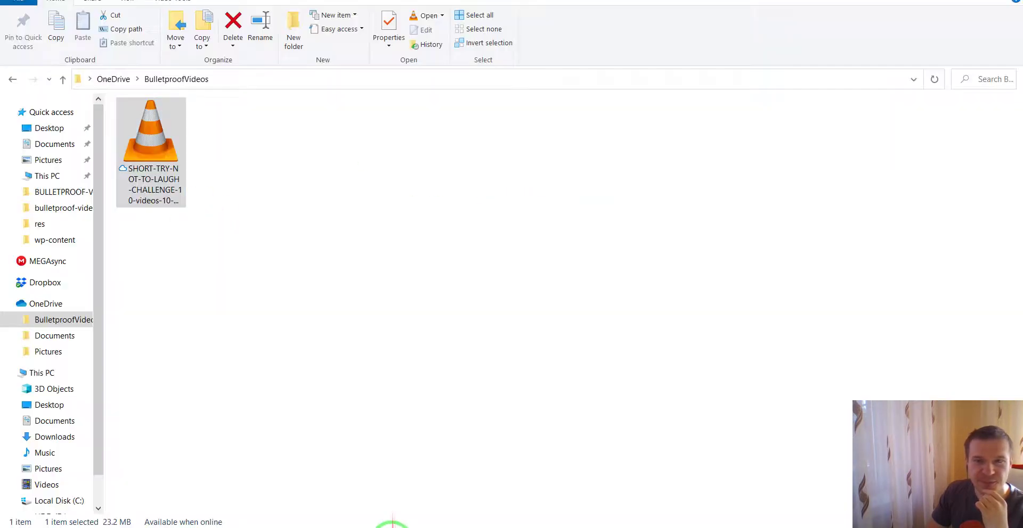
pyautogui.doubleClick(149, 155)
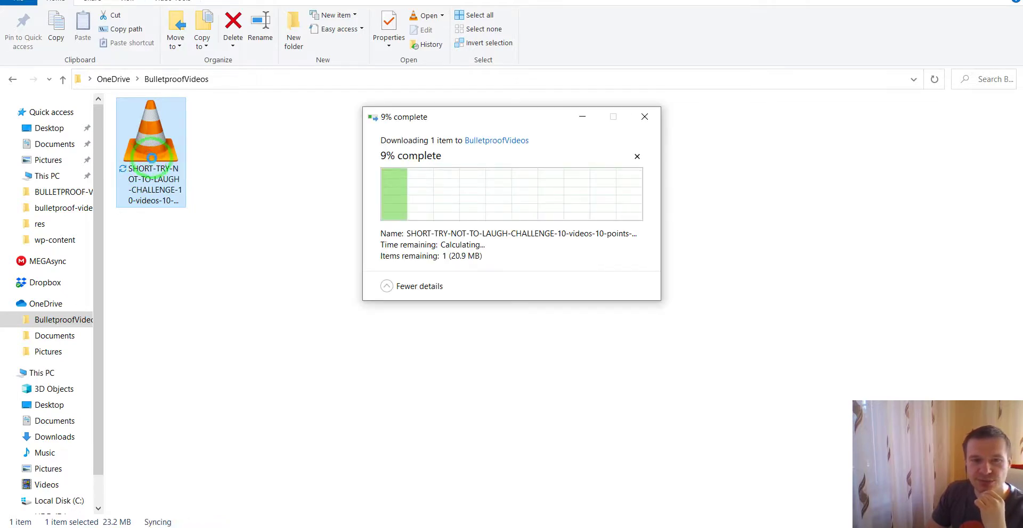
pyautogui.click(635, 527)
pyautogui.click(57, 9)
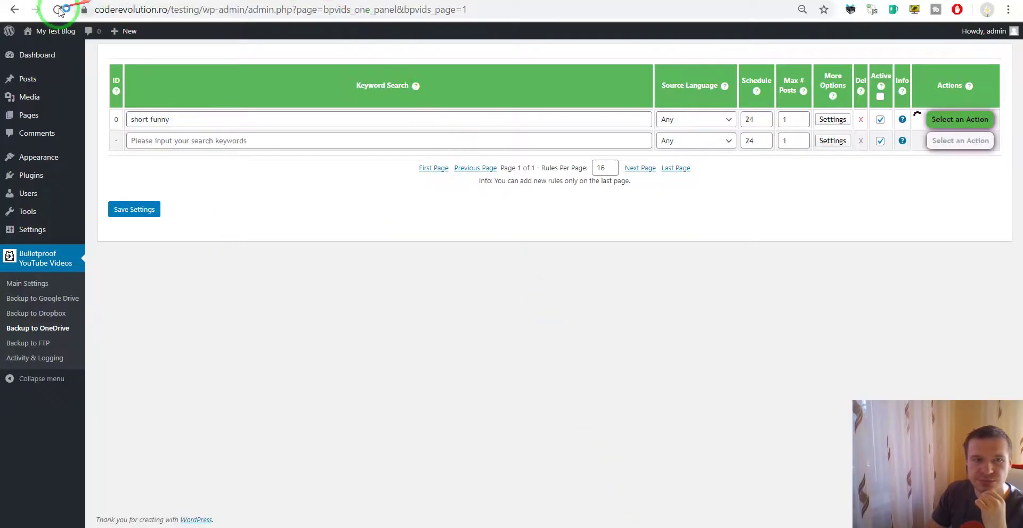
pyautogui.click(415, 527)
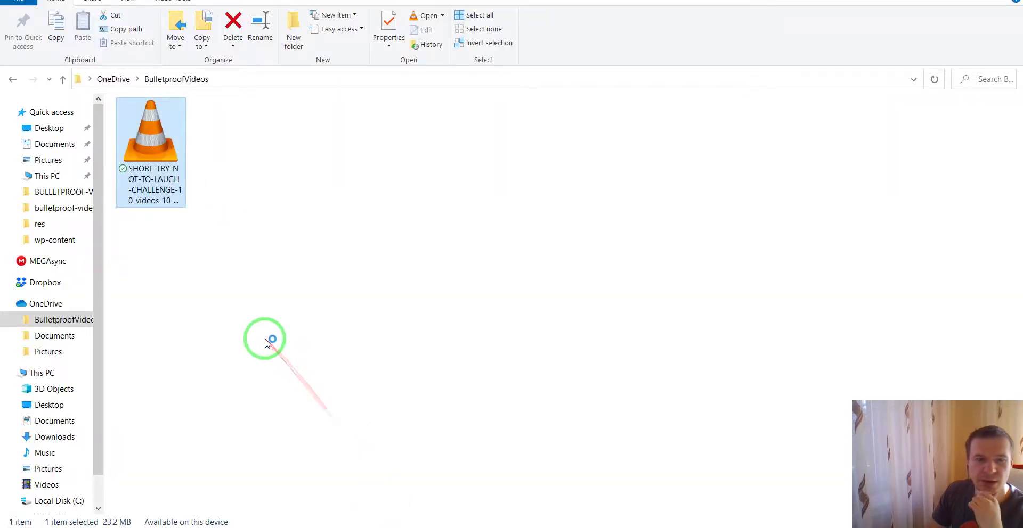
pyautogui.doubleClick(151, 154)
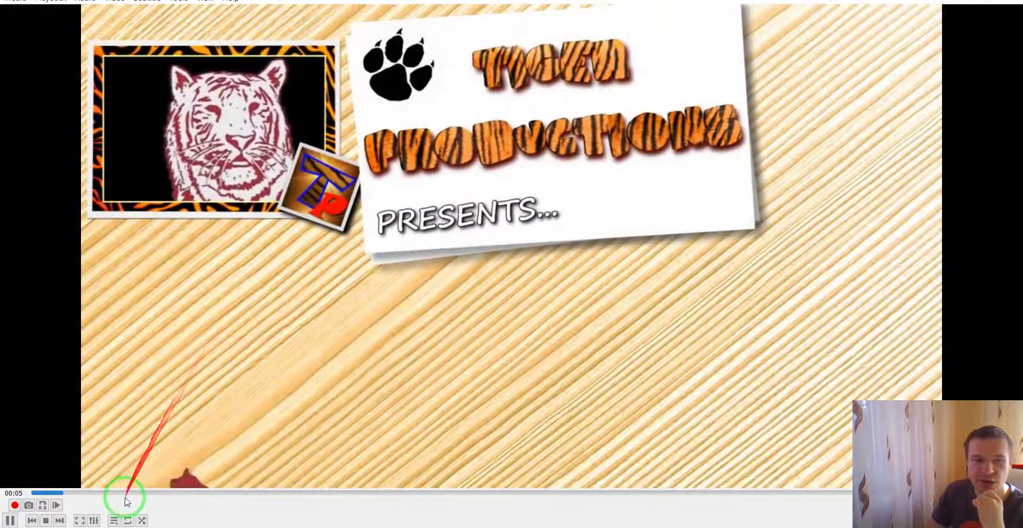
# Skim through the video up to 02:03, close the player, and go up to the OneDrive root folder
pyautogui.click(126, 493)
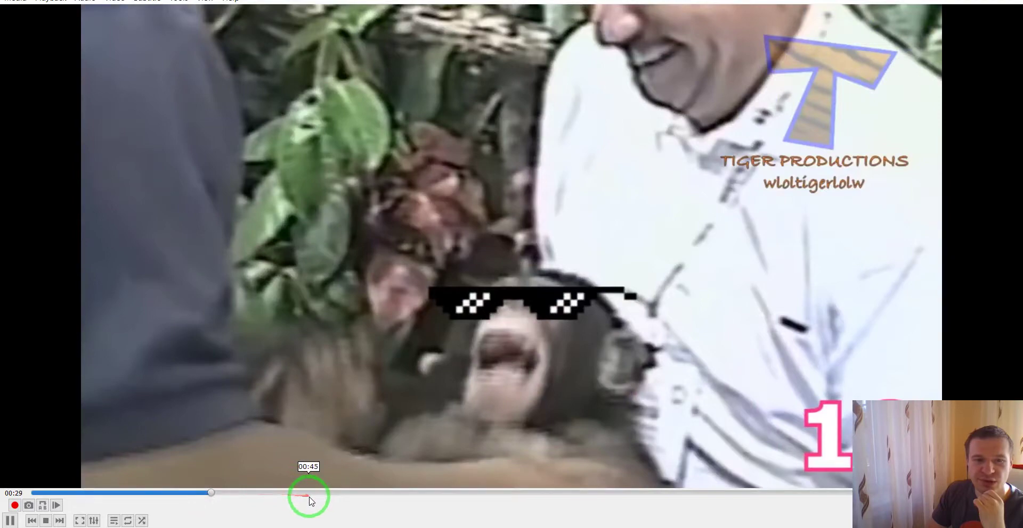
pyautogui.click(316, 493)
pyautogui.click(437, 493)
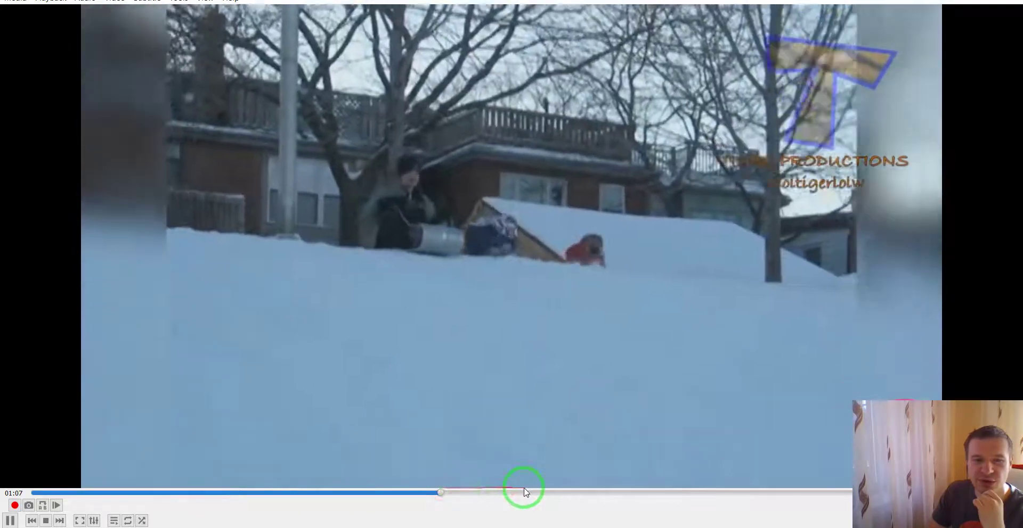
pyautogui.click(525, 493)
pyautogui.click(609, 492)
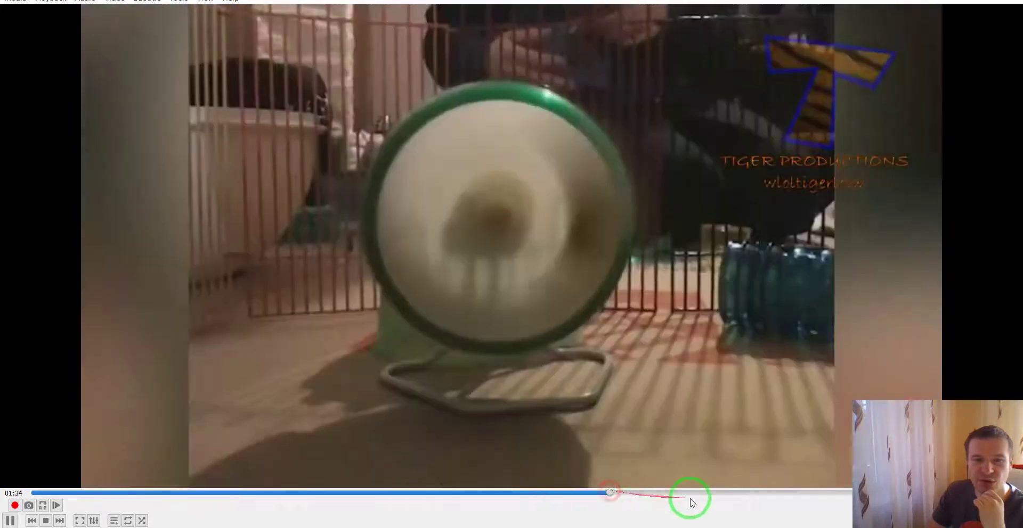
pyautogui.click(735, 493)
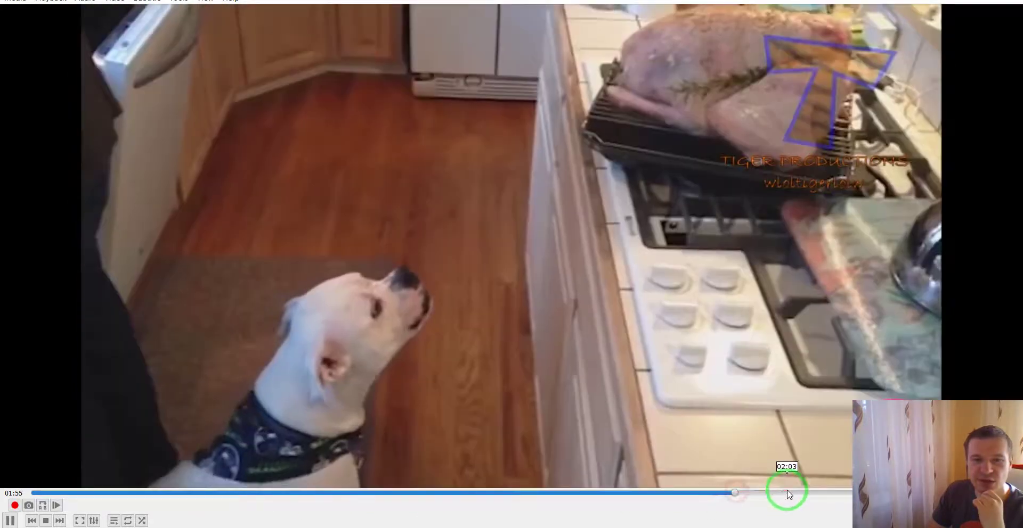
pyautogui.click(787, 493)
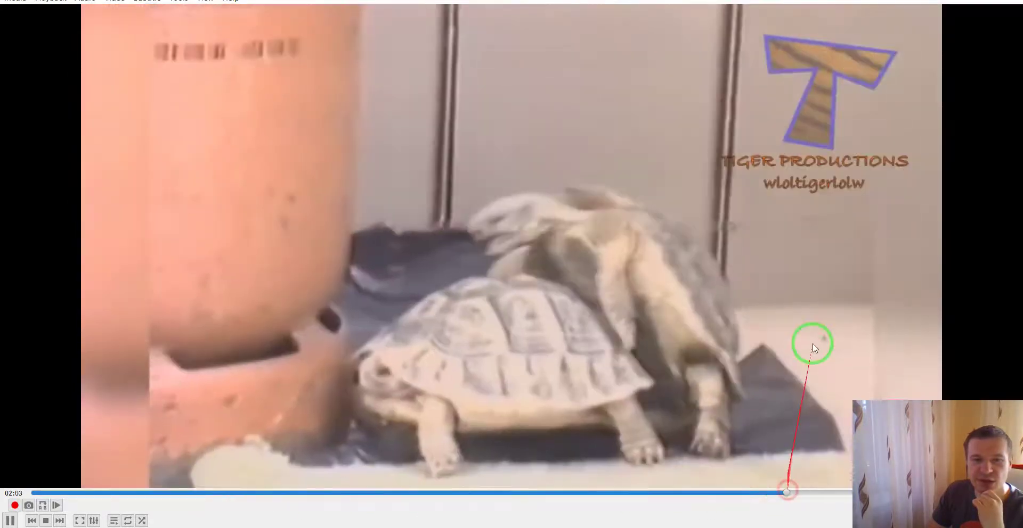
pyautogui.click(1006, 3)
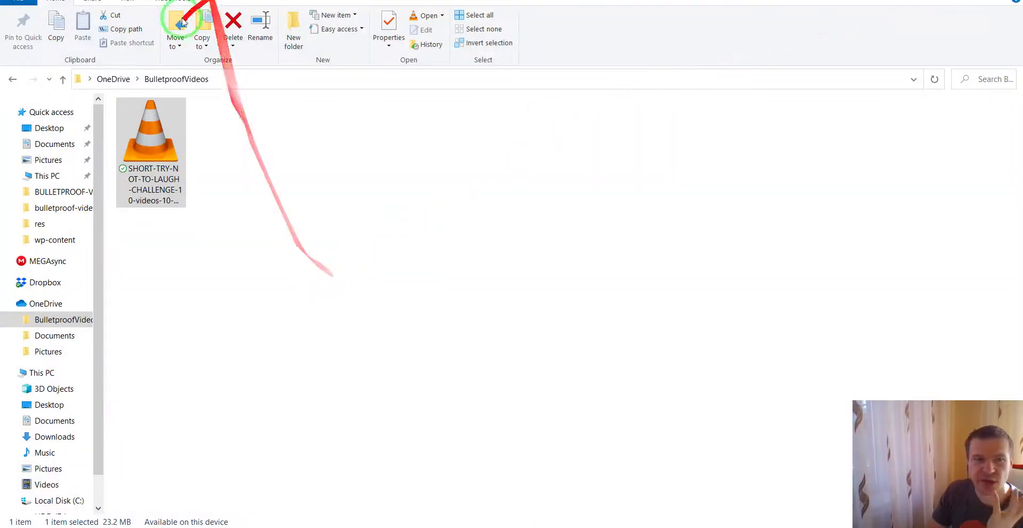
pyautogui.click(109, 79)
# In the browser, set the OneDrive Directory in the "short funny" rule's advanced settings to BulletproofVideos/onedrive/directory
pyautogui.click(554, 525)
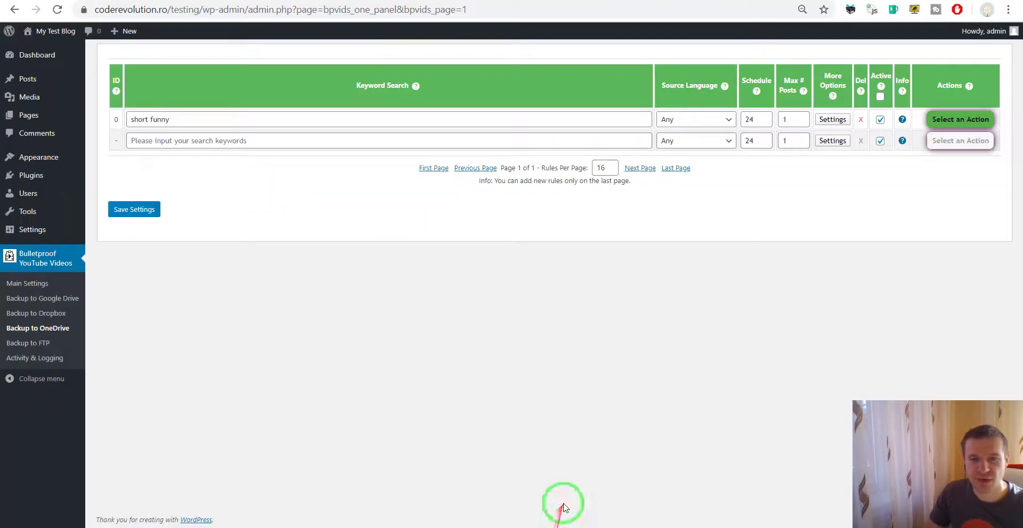
pyautogui.click(835, 120)
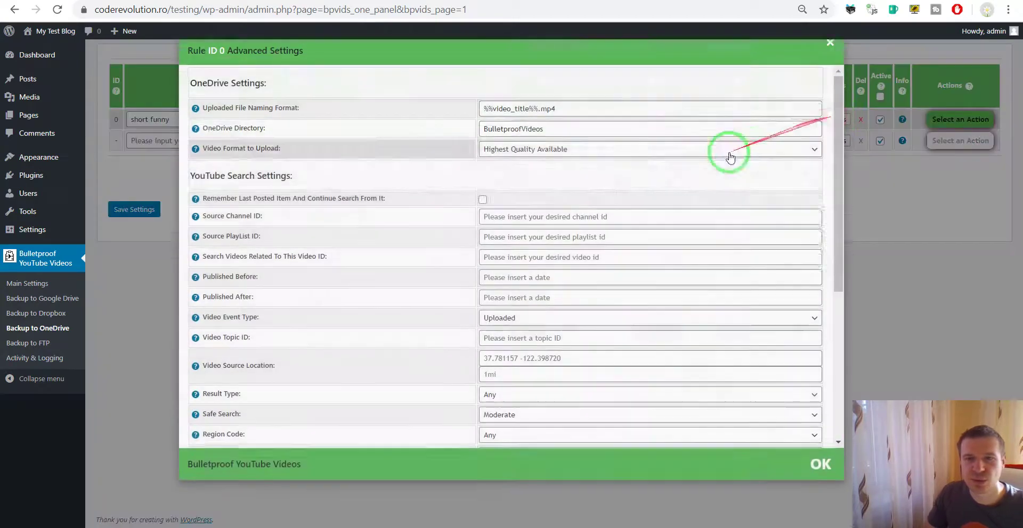
pyautogui.click(559, 137)
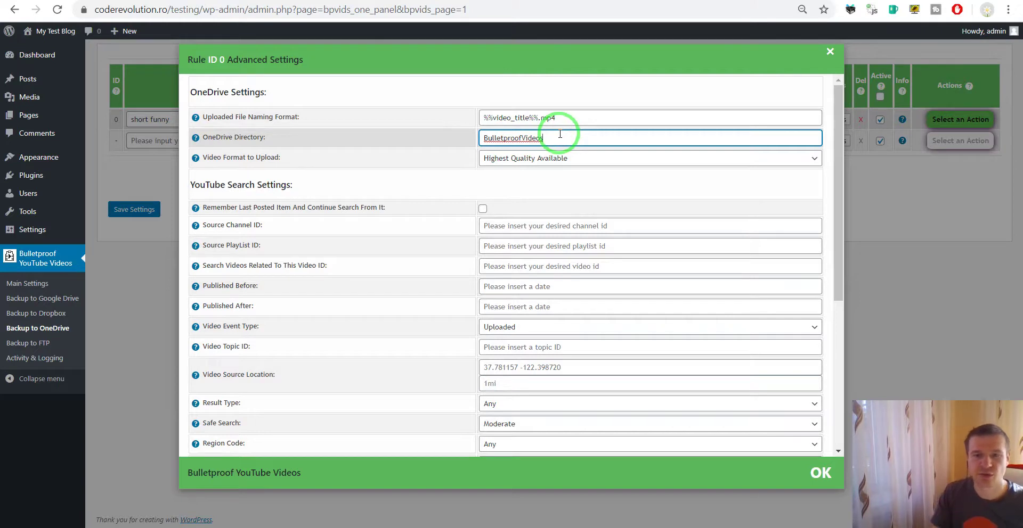
pyautogui.write('/')
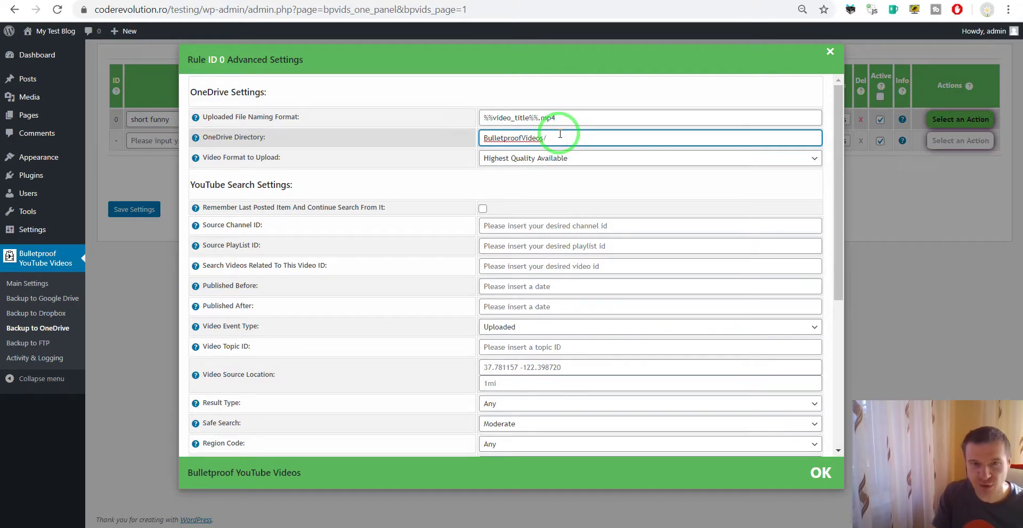
pyautogui.write('pha')
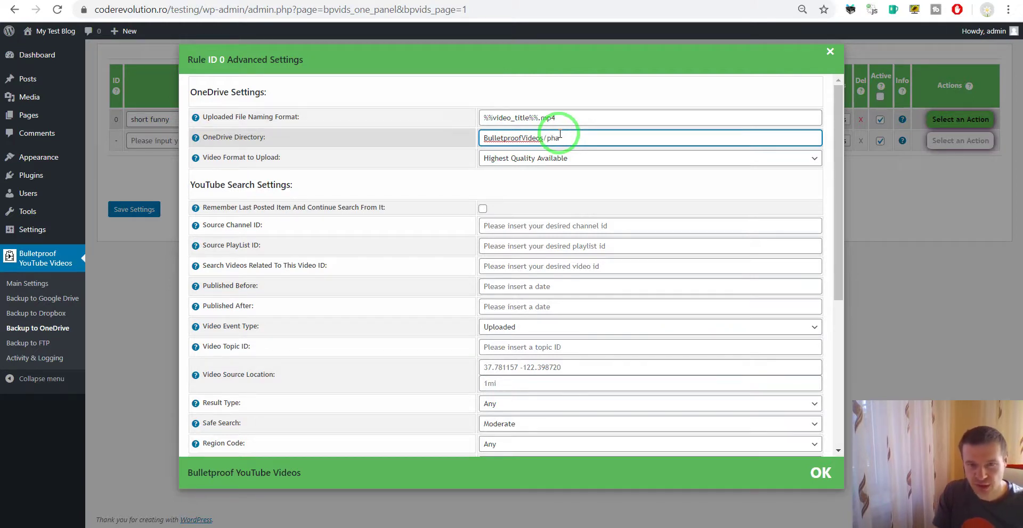
pyautogui.press('BackSpace')
pyautogui.press('BackSpace')
pyautogui.write('onedrive')
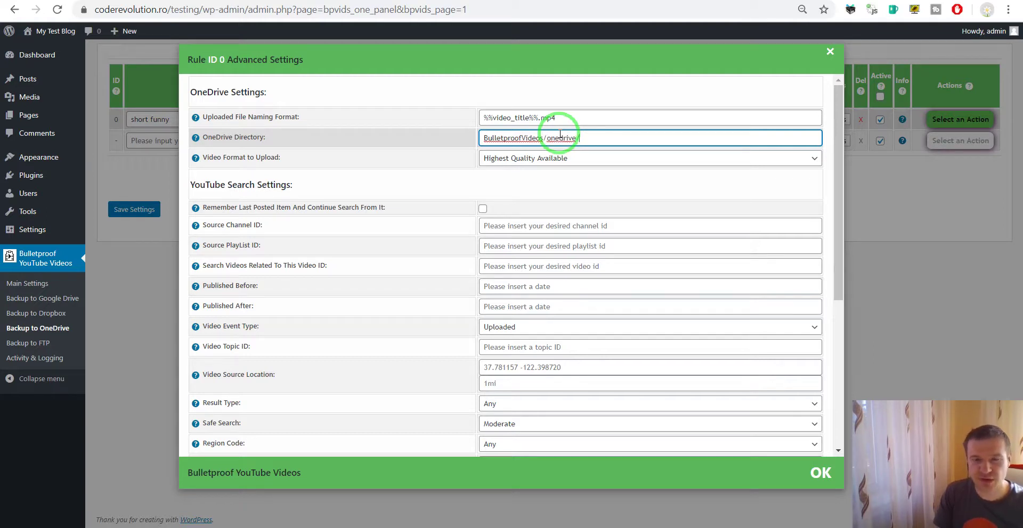
pyautogui.write('/')
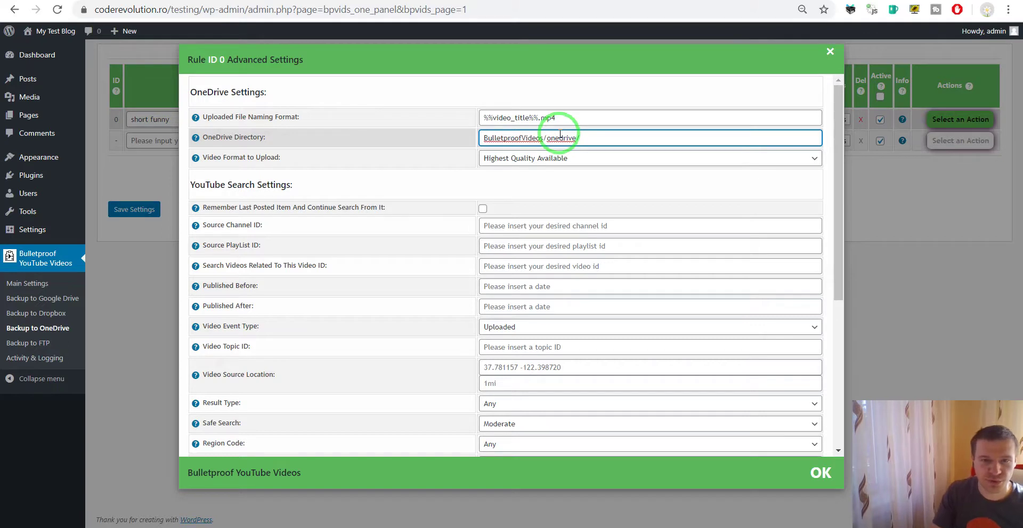
pyautogui.write('d')
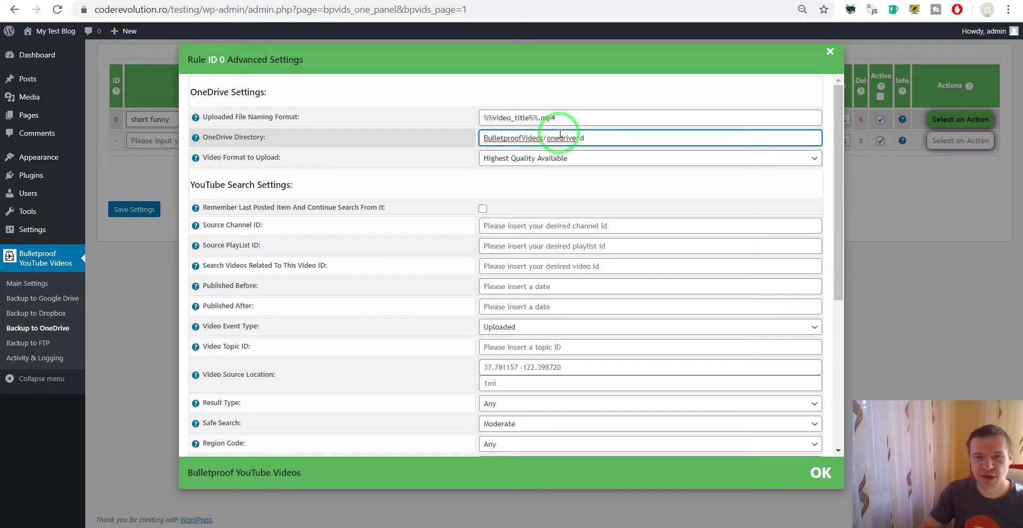
pyautogui.write('irectory')
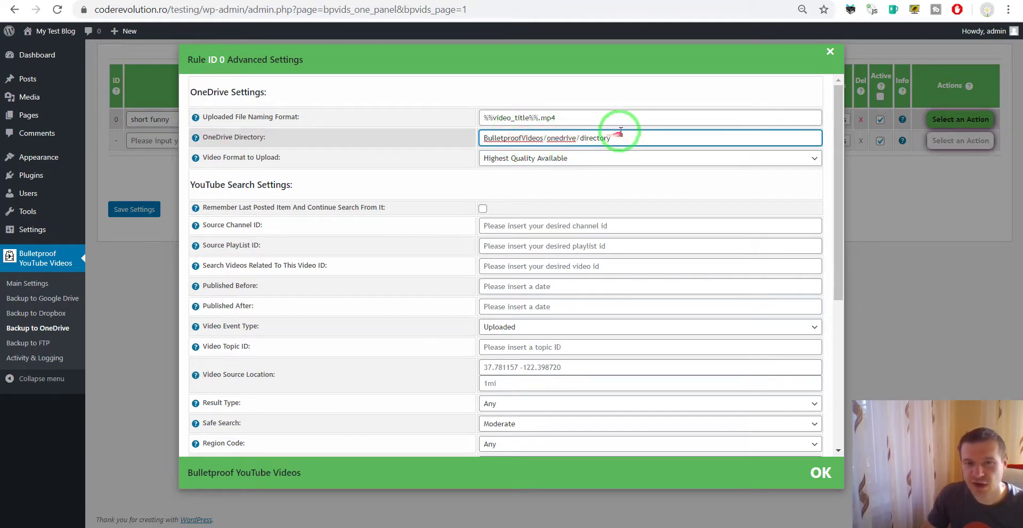
pyautogui.moveTo(605, 139); pyautogui.dragTo(603, 142)
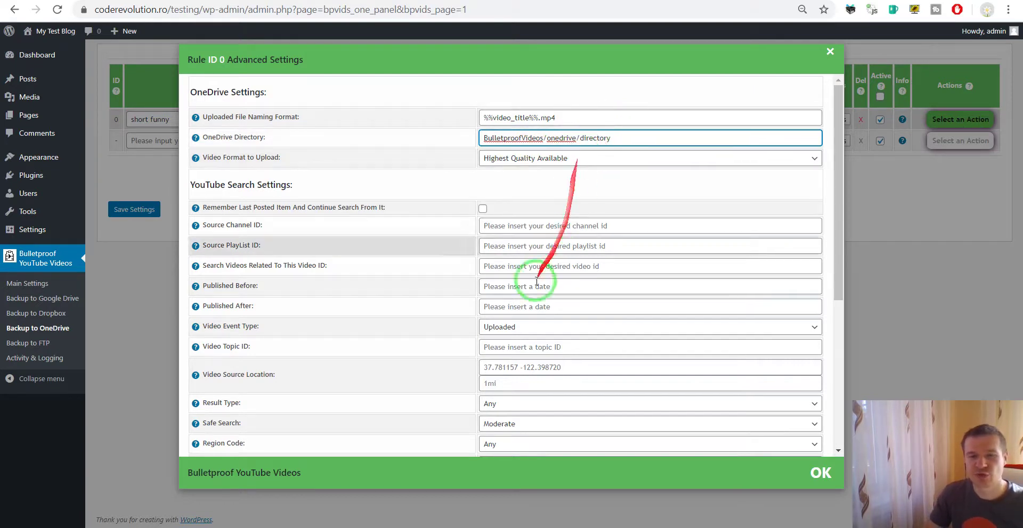
# Compare the nested directory path in the rule's settings with the BulletproofVideos folder in File Explorer, ending in the browser
pyautogui.click(436, 526)
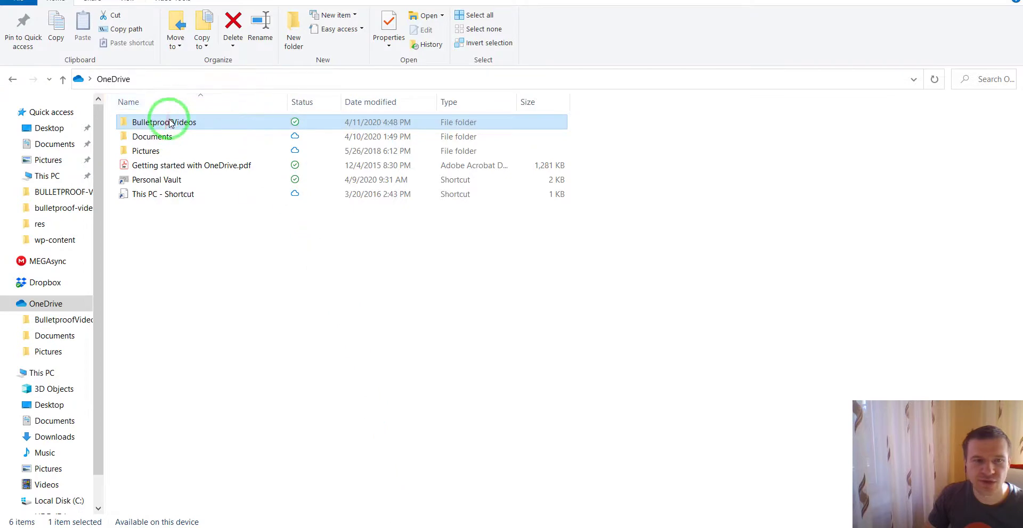
pyautogui.click(539, 527)
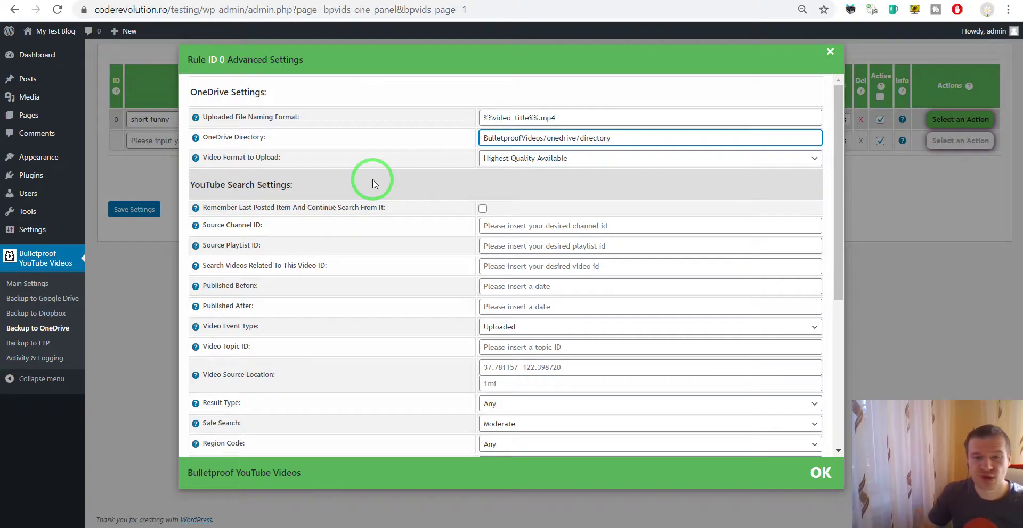
pyautogui.moveTo(367, 526)
pyautogui.click(365, 482)
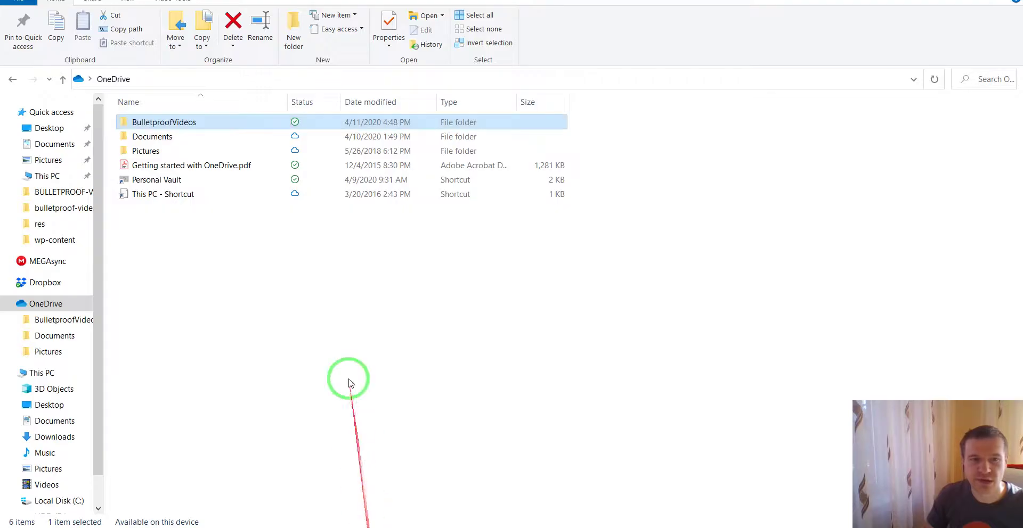
pyautogui.moveTo(538, 526)
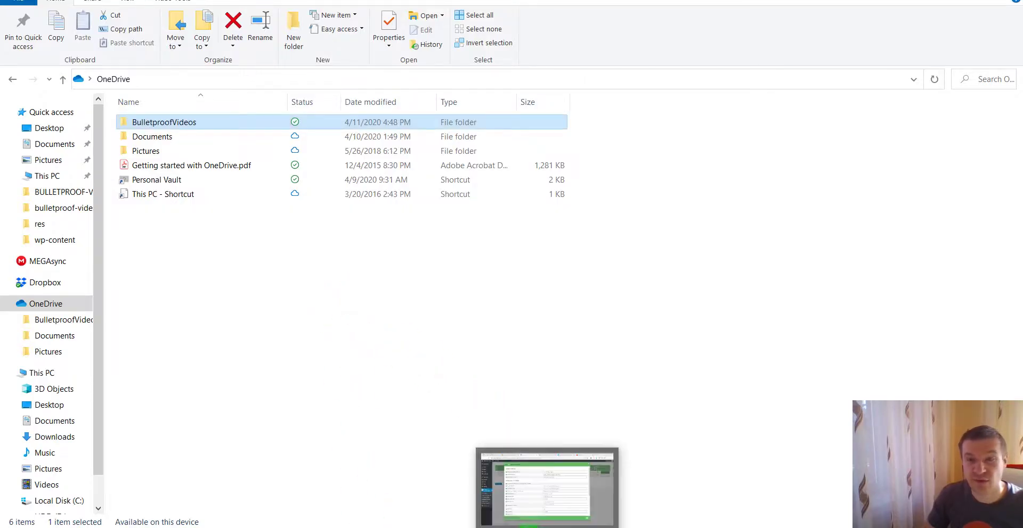
pyautogui.click(546, 487)
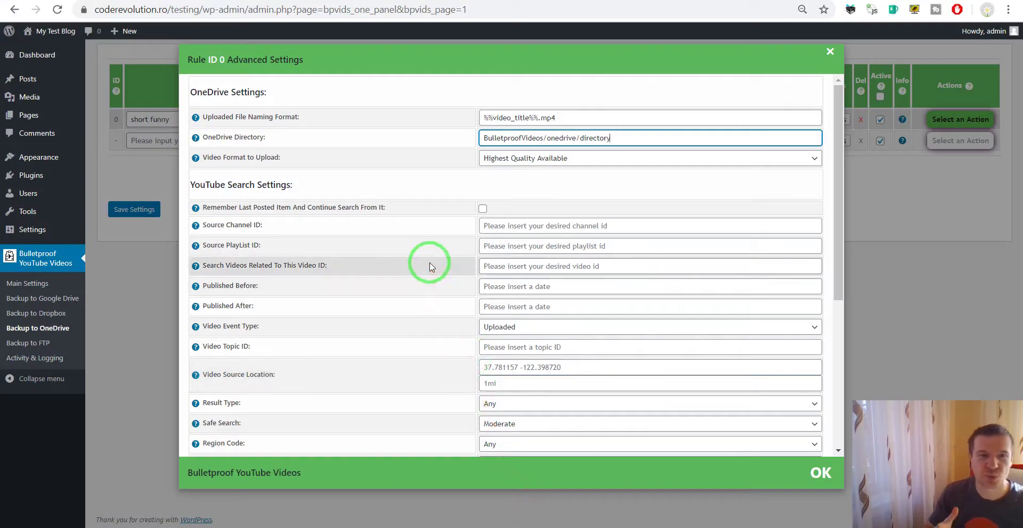